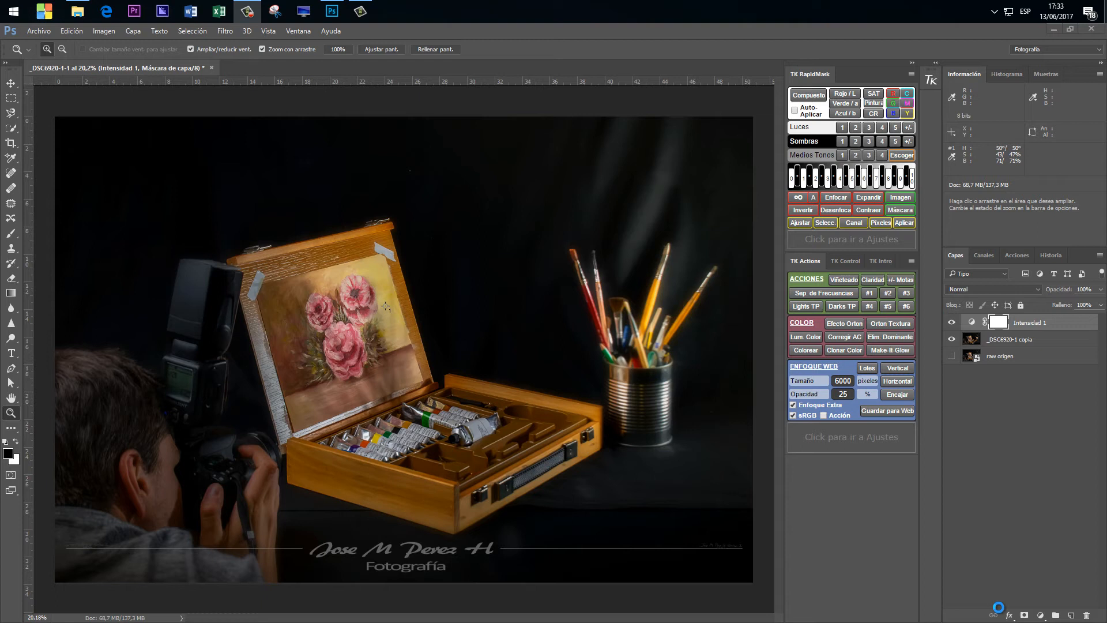
Revert the document to its opening _DSC6920-1 history snapshot and return to the layer list.
left_click(1051, 256)
left_click_drag(1102, 372, 1102, 292)
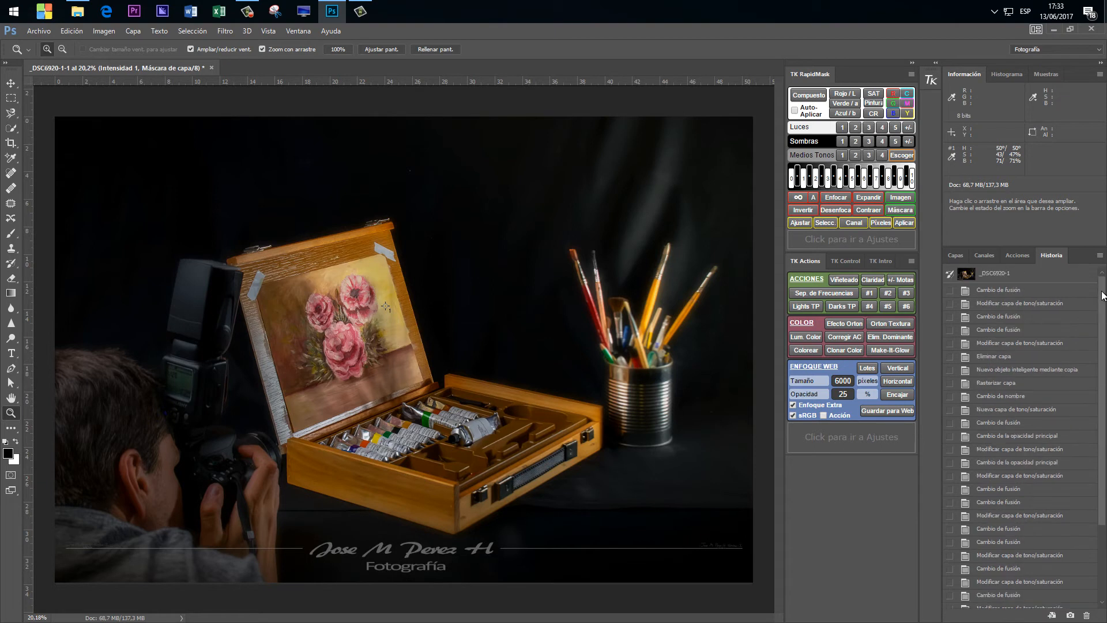
left_click(994, 290)
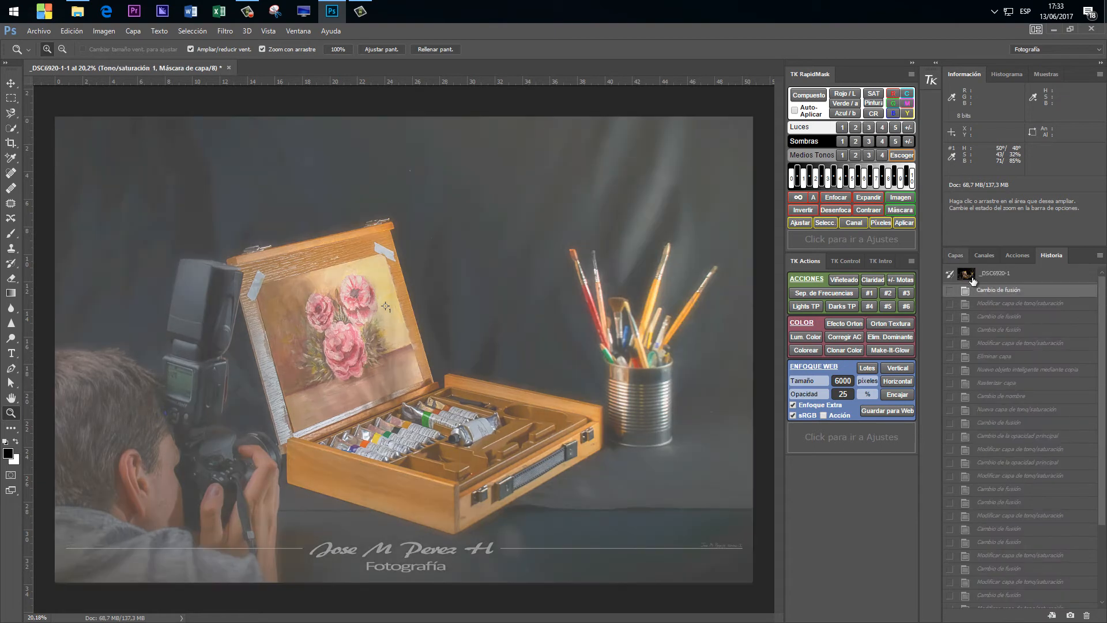
left_click(965, 273)
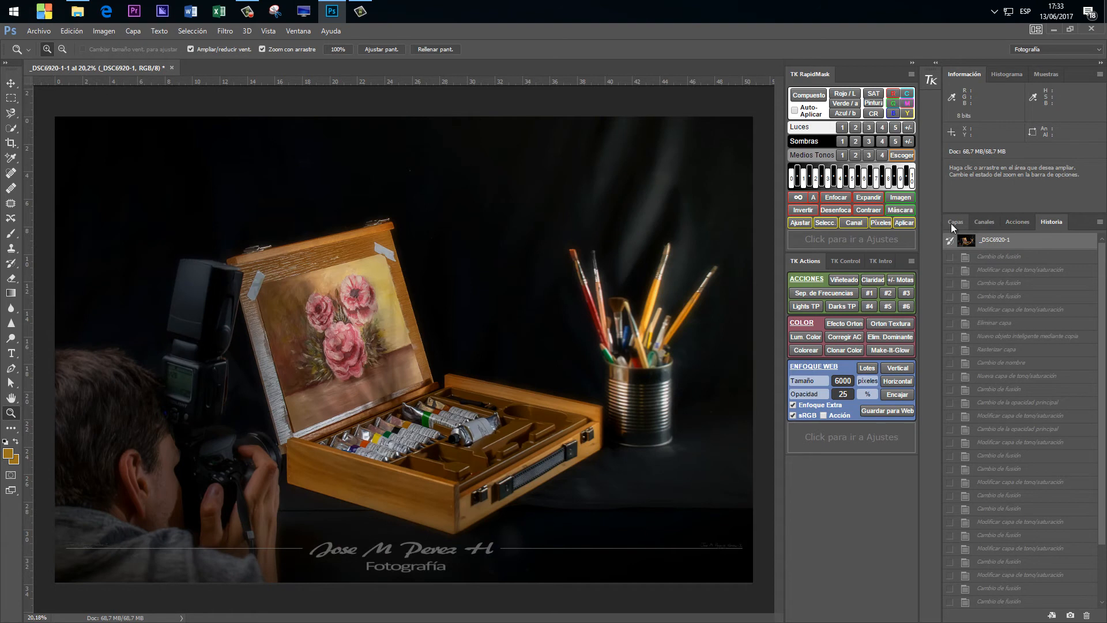
left_click(953, 223)
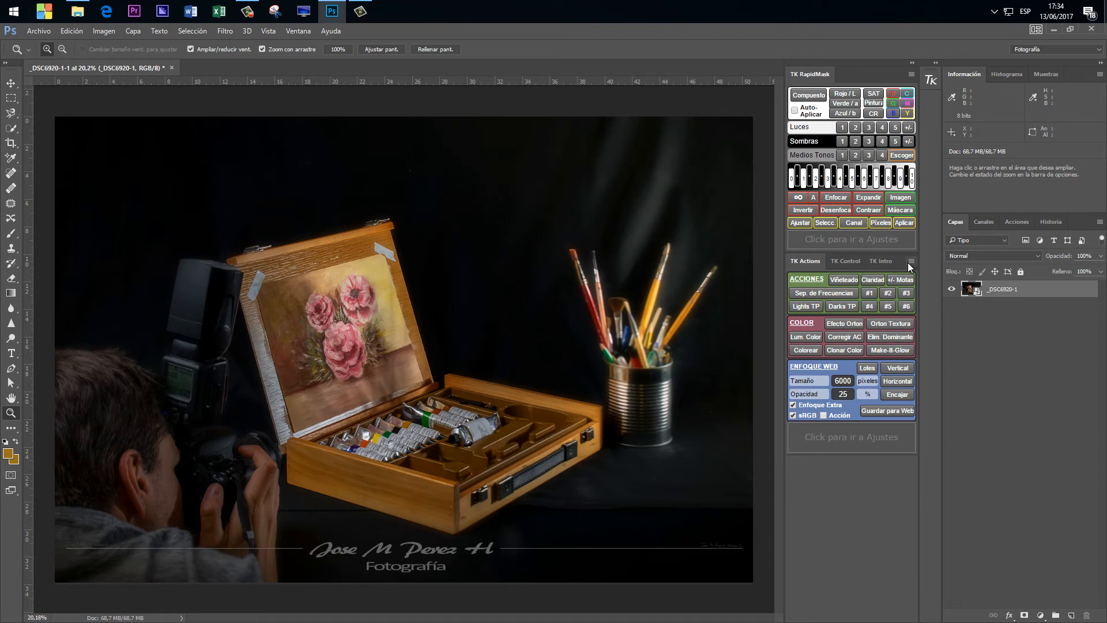
Create a new smart object via copy from the _DSC6920-1 layer and rasterize that copy.
right_click(1036, 287)
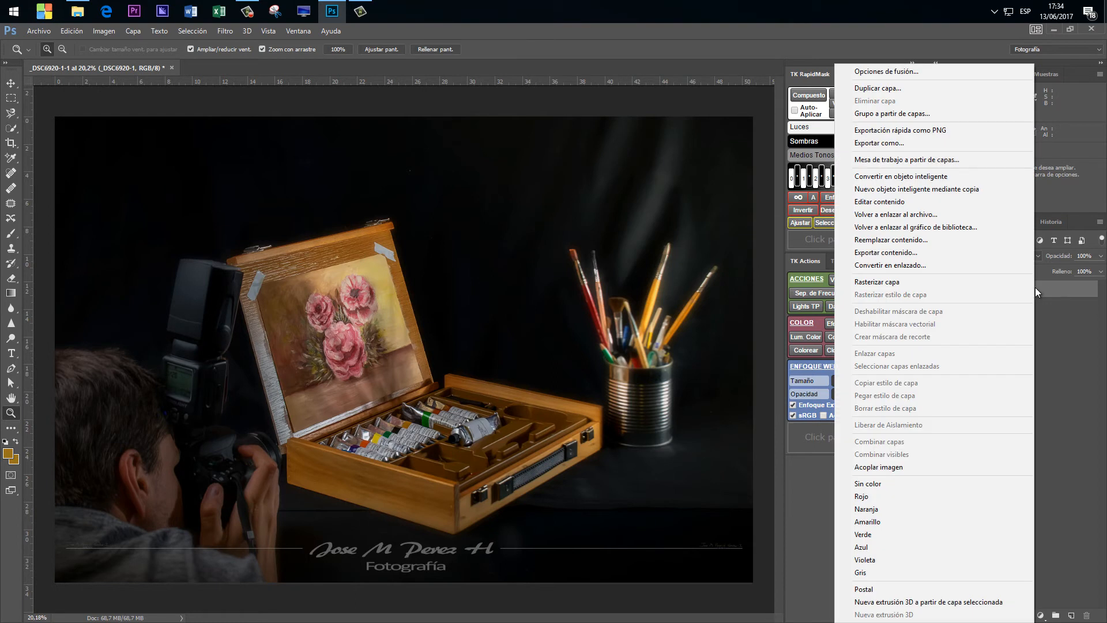
left_click(942, 192)
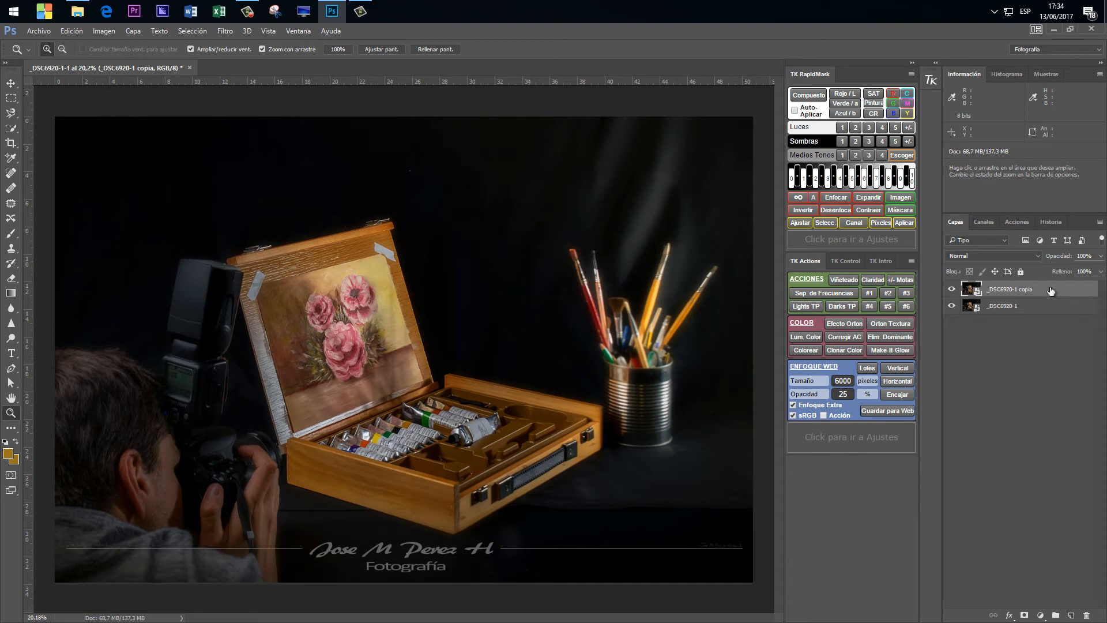
right_click(1050, 287)
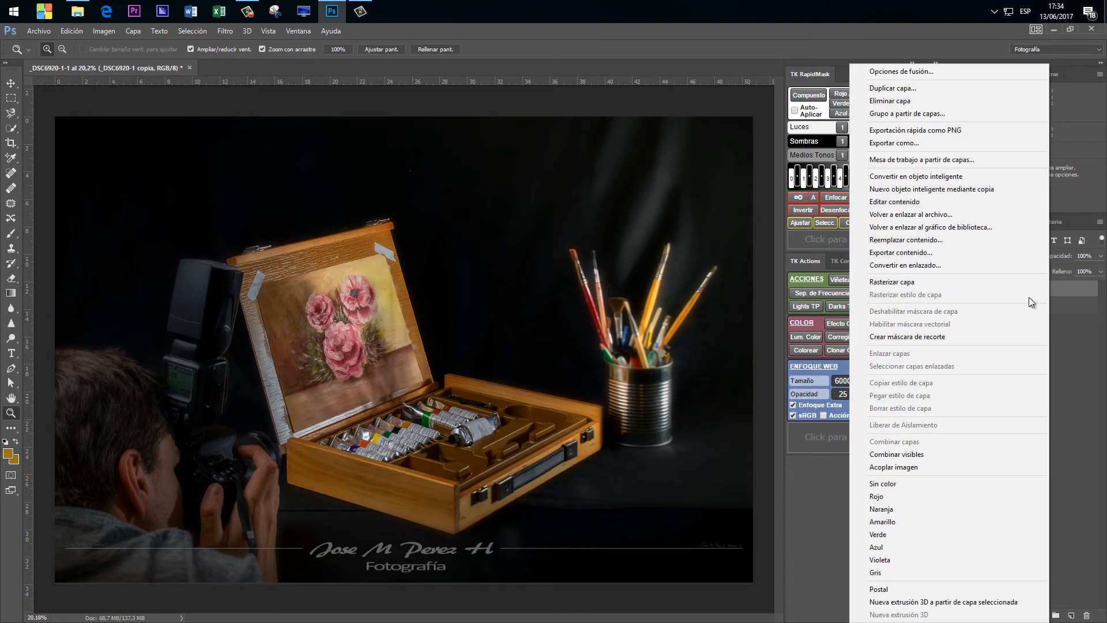
left_click(942, 279)
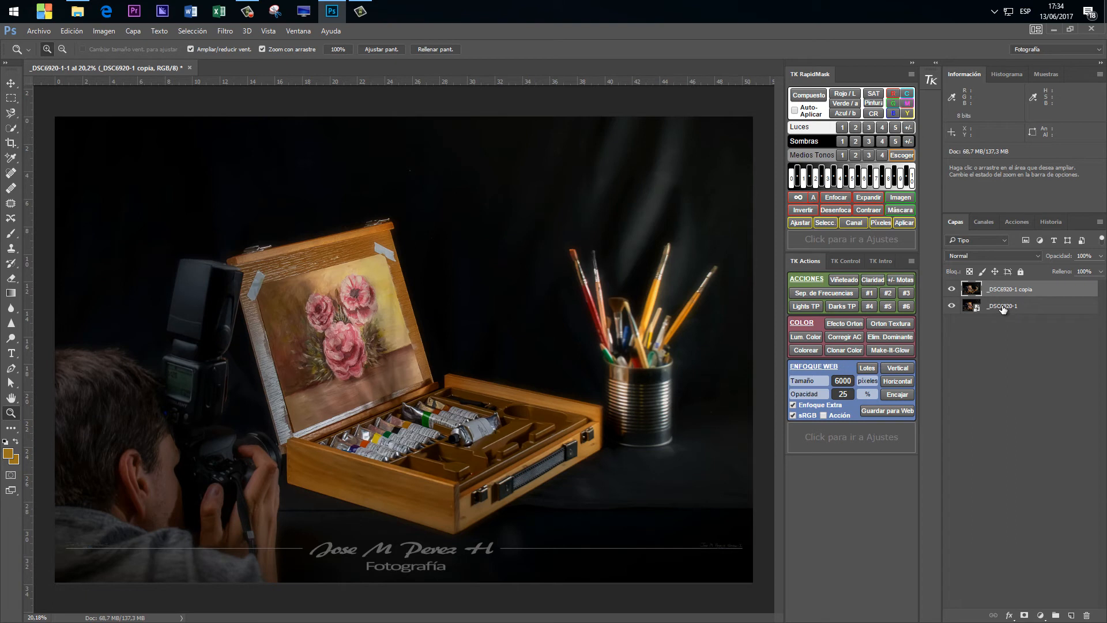
Rename the original _DSC6920-1 layer as "raw origina" and hide it, leaving the copy layer selected.
left_click(998, 307)
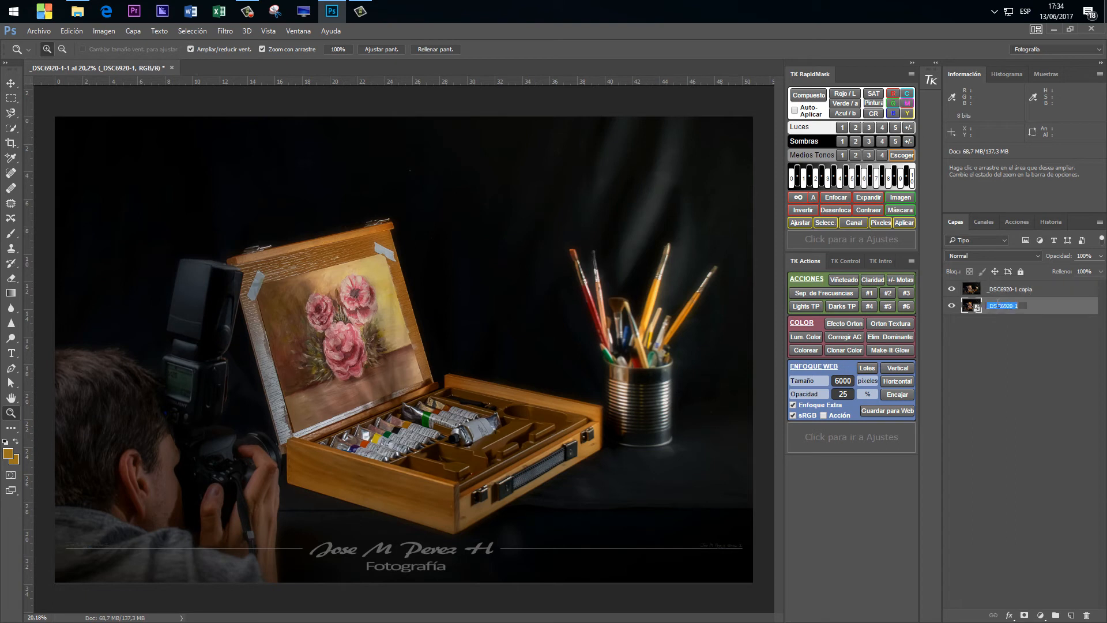
type("raw original")
key("Return")
left_click(1015, 389)
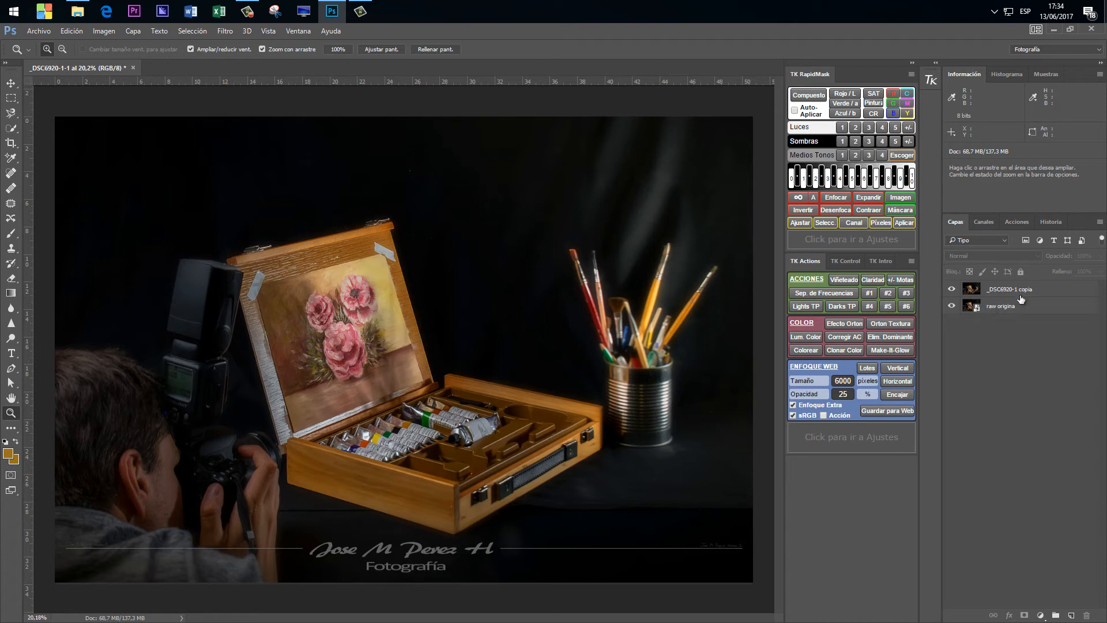
left_click(951, 306)
left_click(1032, 291)
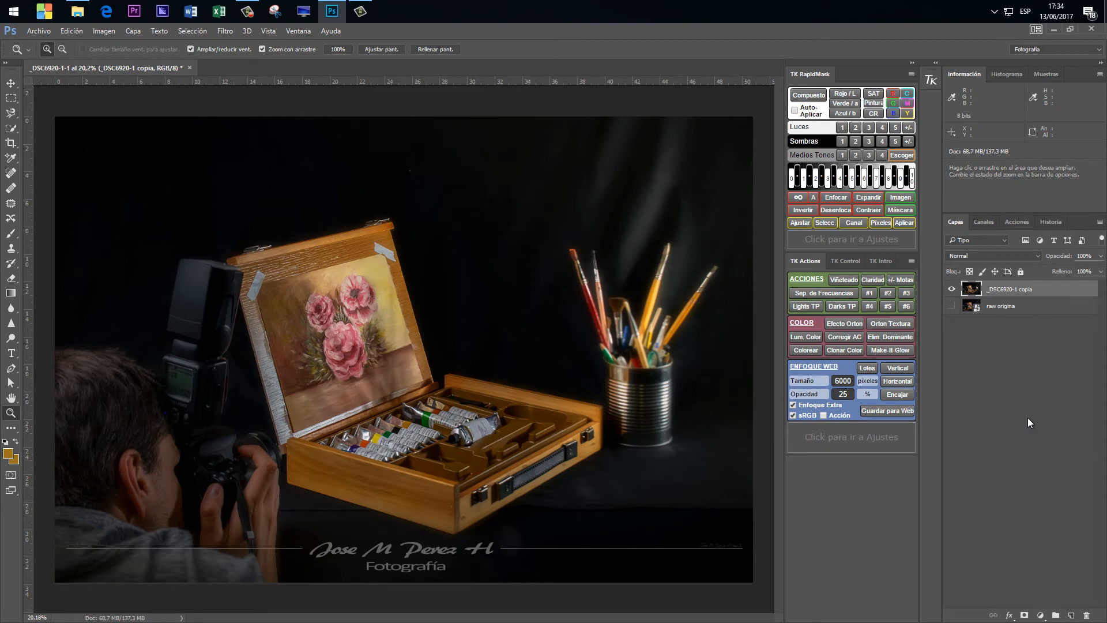
Add an Intensidad adjustment layer above the rasterized copy and look at both its mask and its adjustment settings.
left_click(1041, 615)
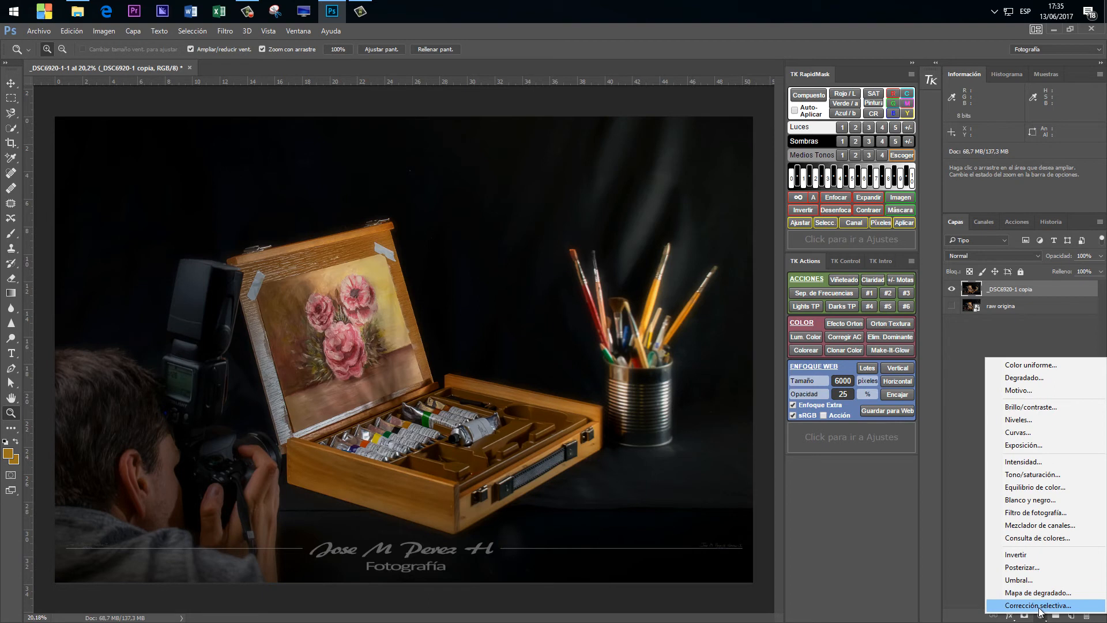
left_click(1042, 462)
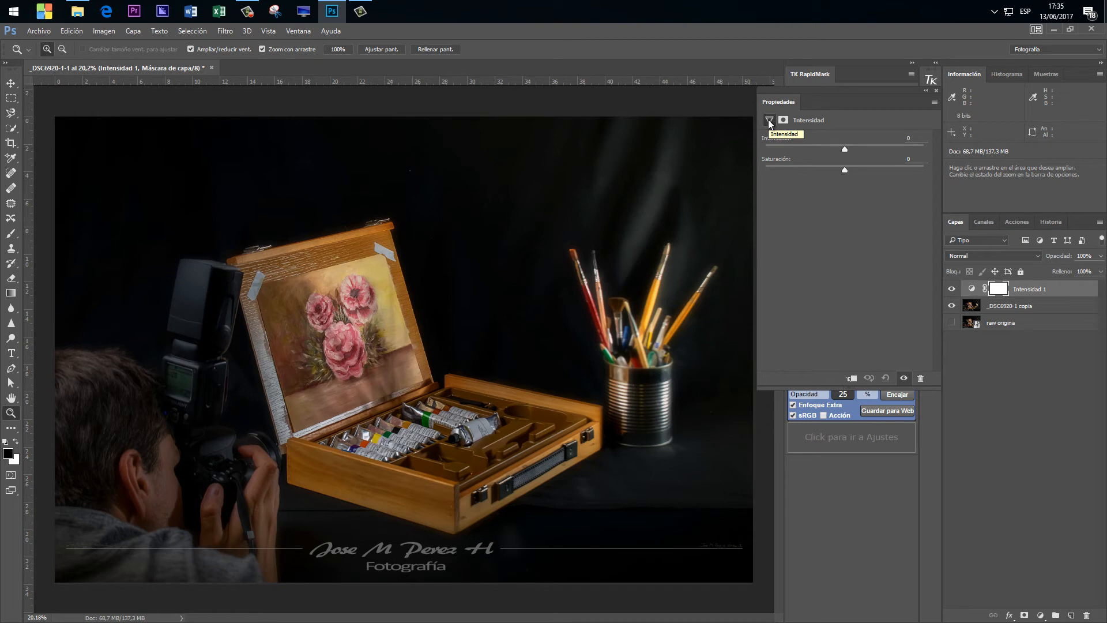
left_click(783, 119)
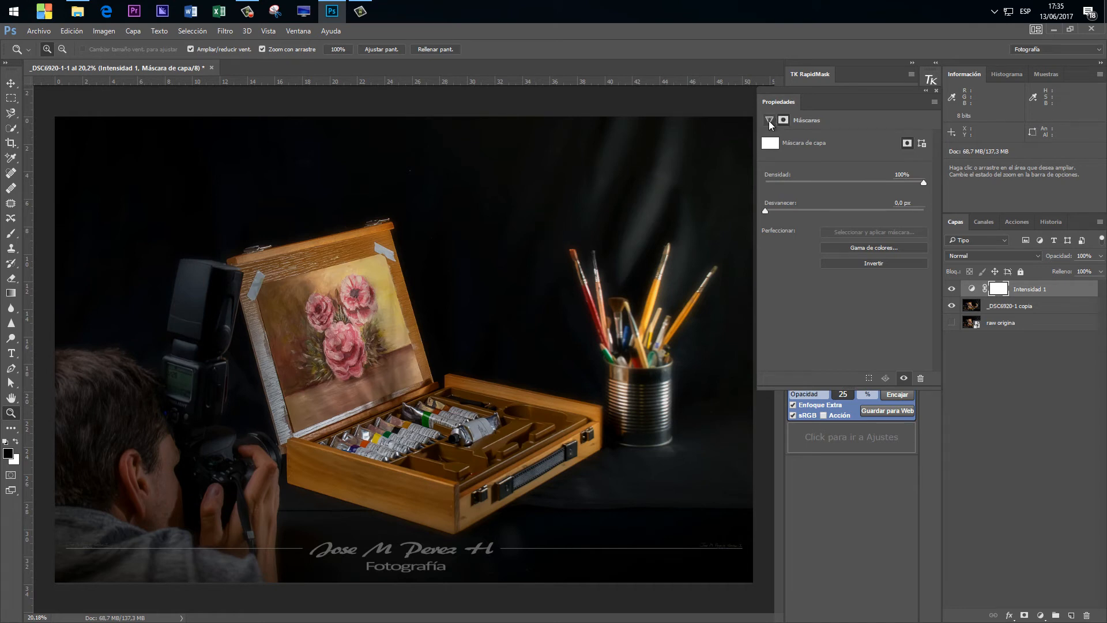
left_click(769, 121)
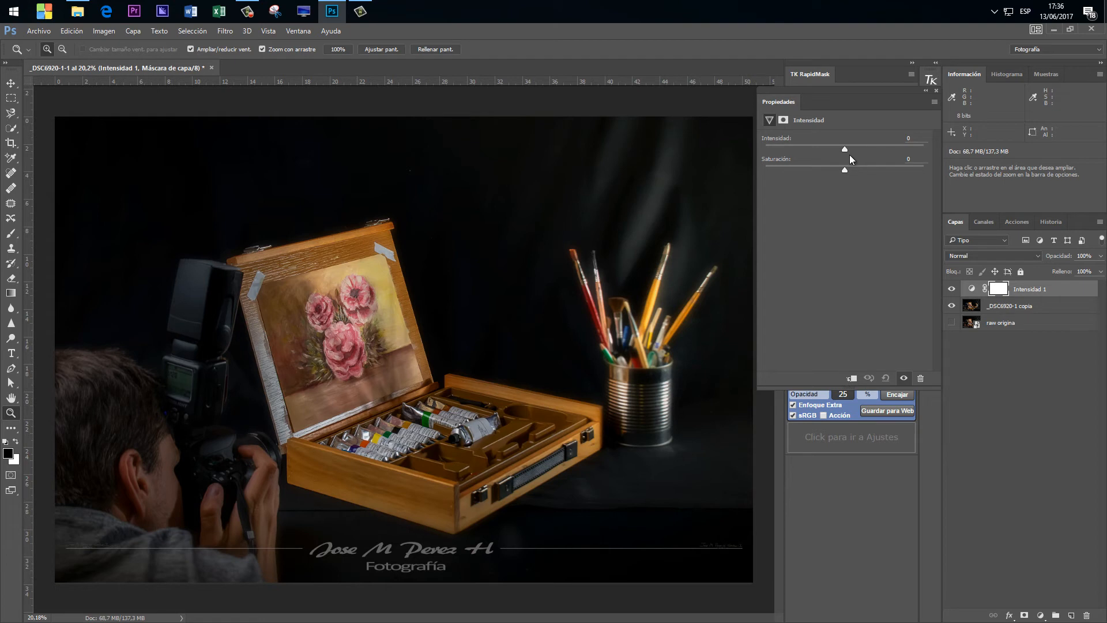
Try different Intensidad and Saturación values separately on the adjustment layer, resetting it after each trial.
left_click_drag(841, 150, 863, 153)
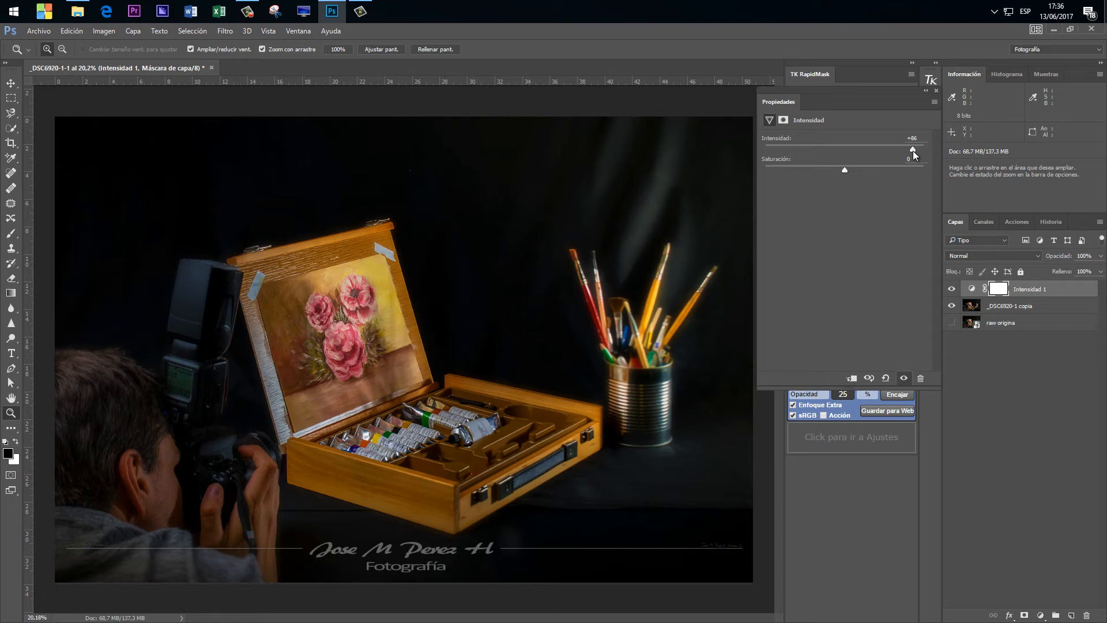
left_click_drag(912, 151, 863, 150)
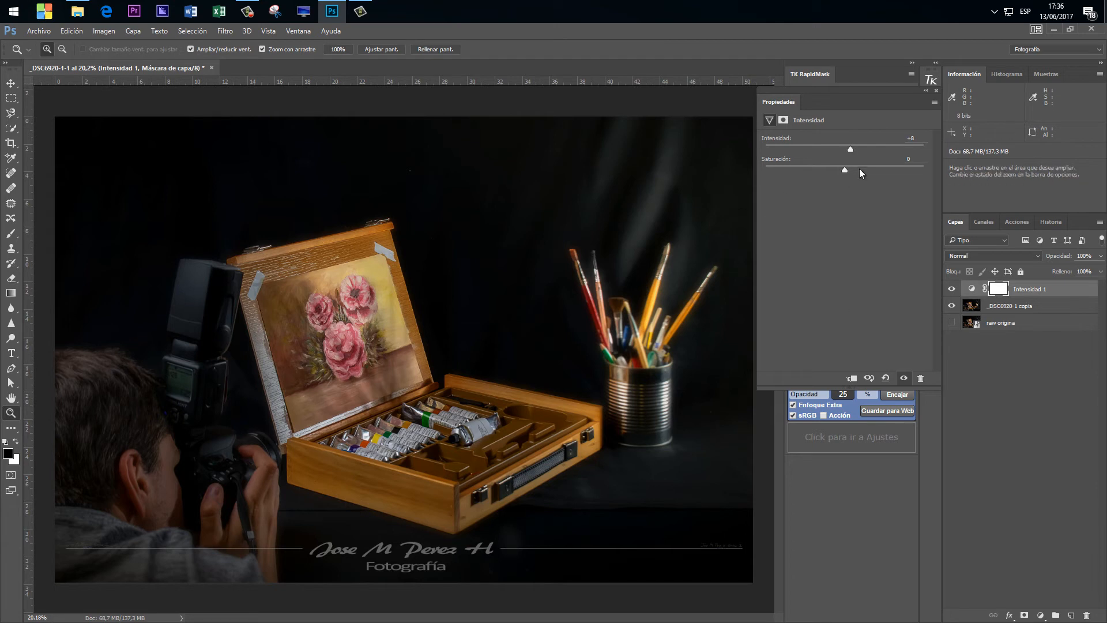
left_click(884, 377)
left_click_drag(846, 171, 859, 170)
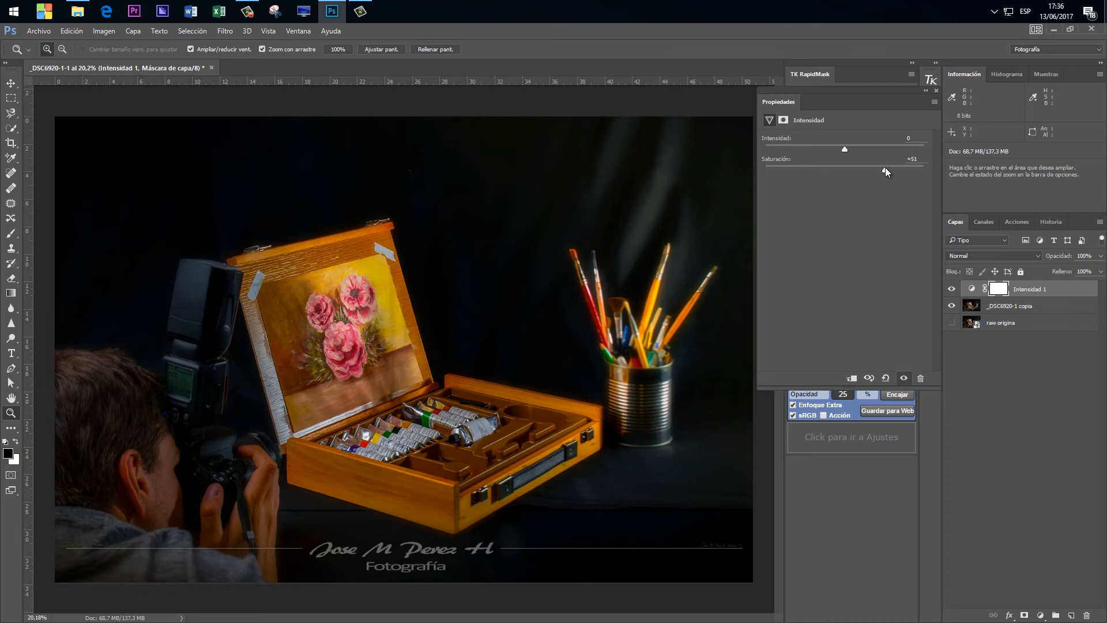
left_click_drag(866, 166, 839, 168)
left_click(886, 378)
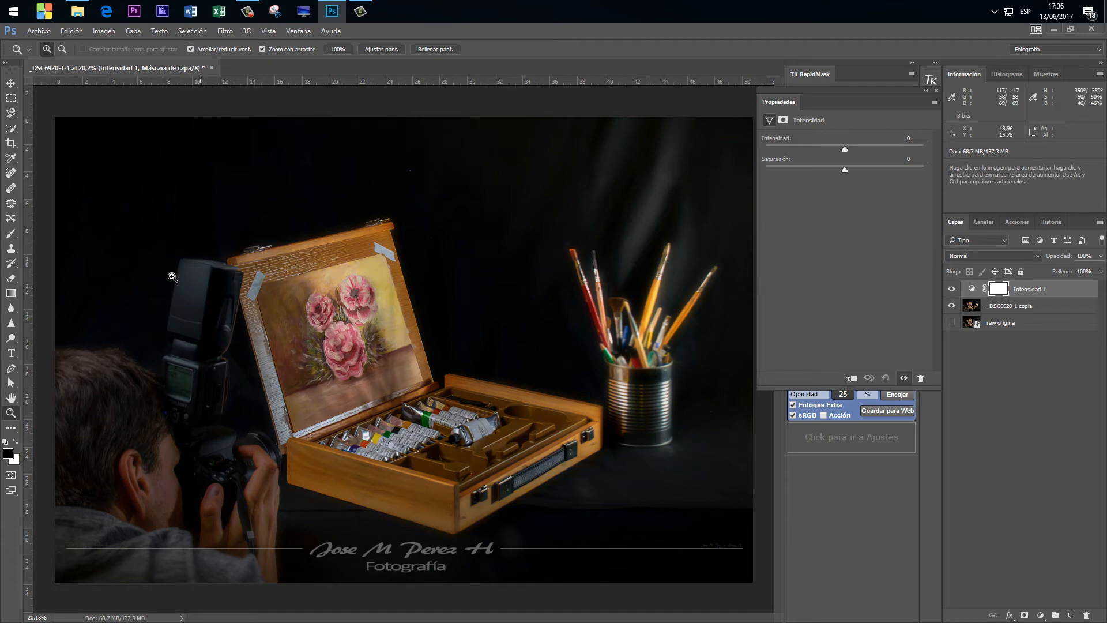
Sample the painting's yellow background with the Eyedropper while the Intensidad 1 mask is active.
left_click(11, 161)
left_click(39, 158)
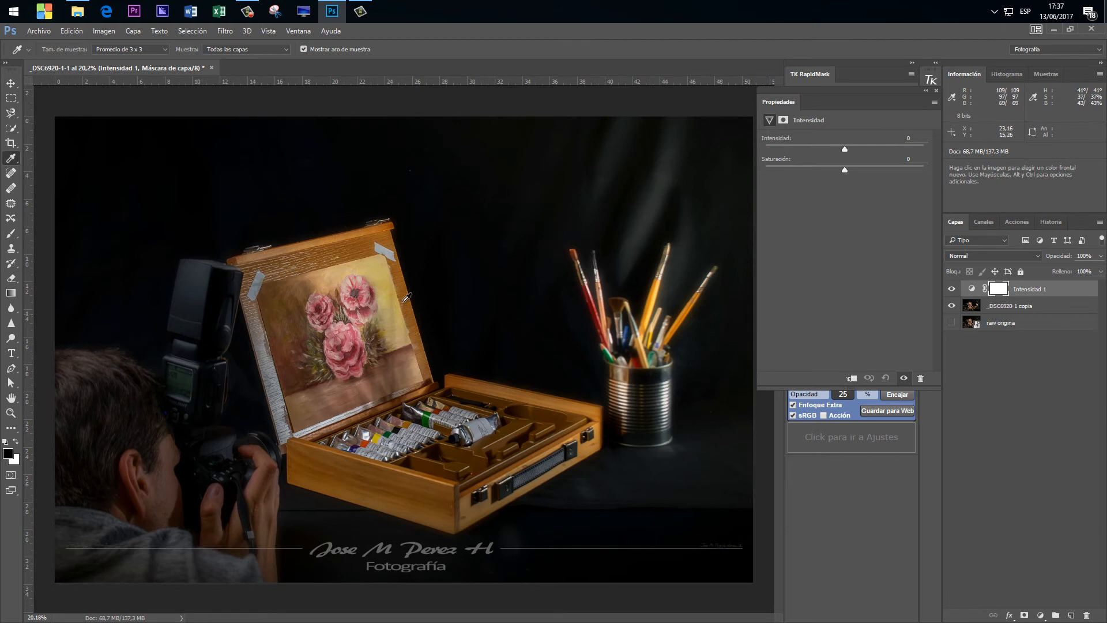
left_click(376, 271)
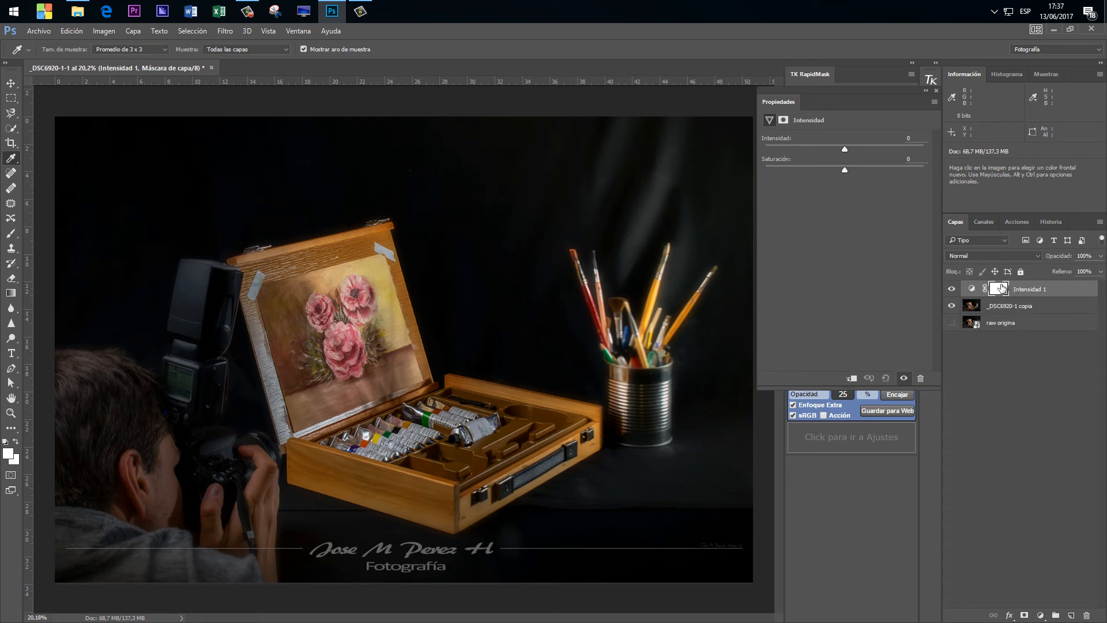
Select the _DSC6920-1 copia layer, sample the lower flower's pink as foreground colour and inspect it in the colour picker.
left_click(1008, 308)
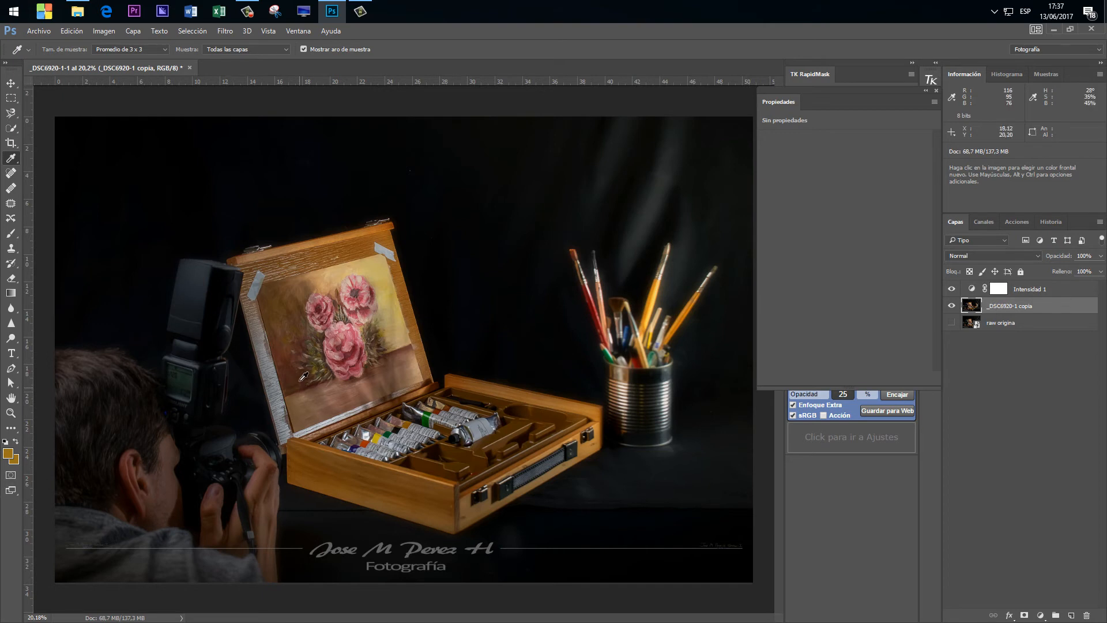
left_click(350, 338)
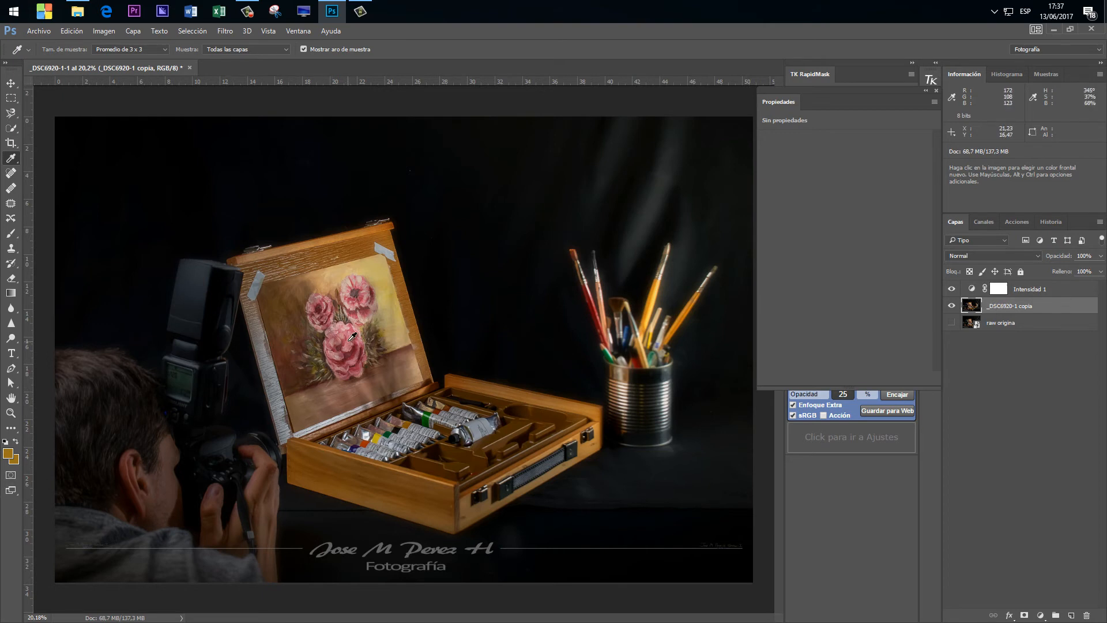
left_click(10, 459)
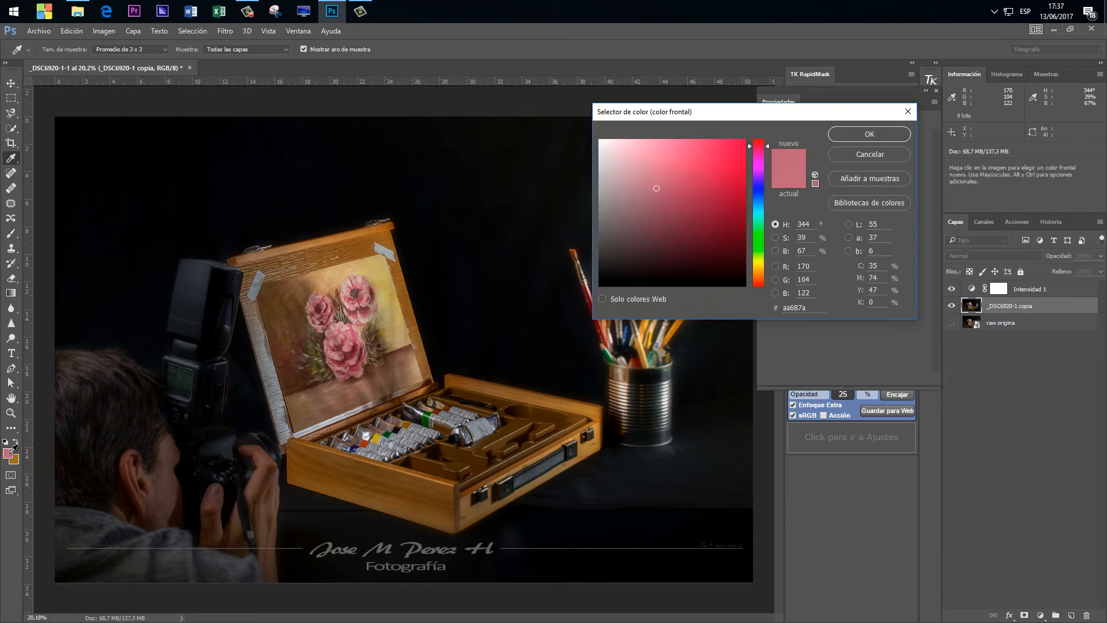
left_click(864, 151)
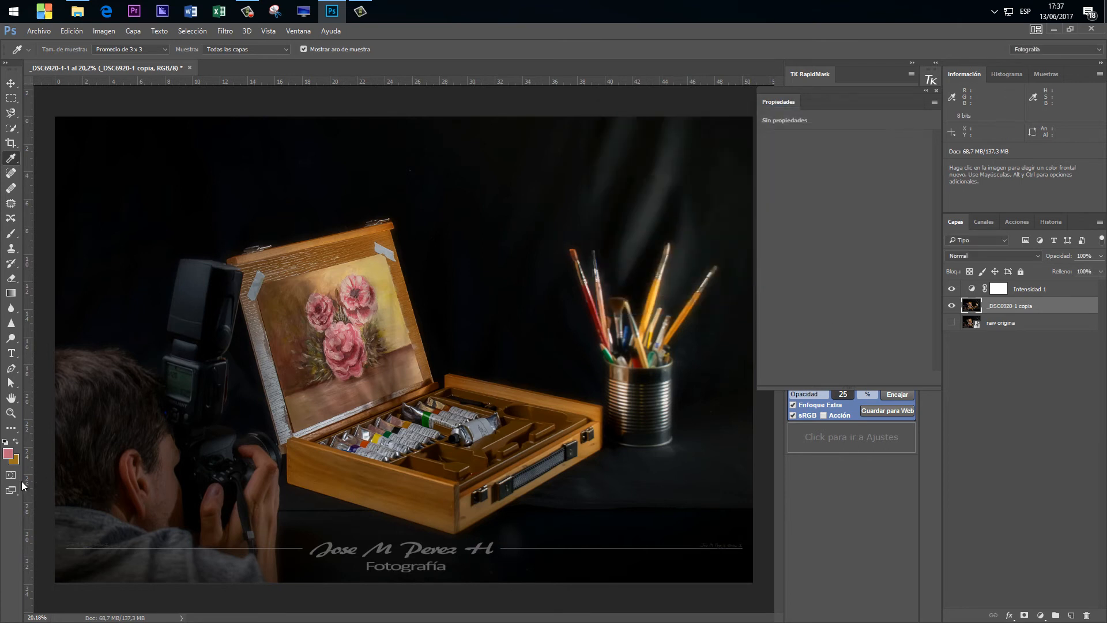
Swap the foreground and background colours back and forth.
left_click(16, 441)
left_click(17, 442)
left_click(17, 442)
left_click(16, 441)
With the Intensidad 1 mask active, place a colour sampler on the wooden box's front face and set its readout to HSB.
left_click(997, 291)
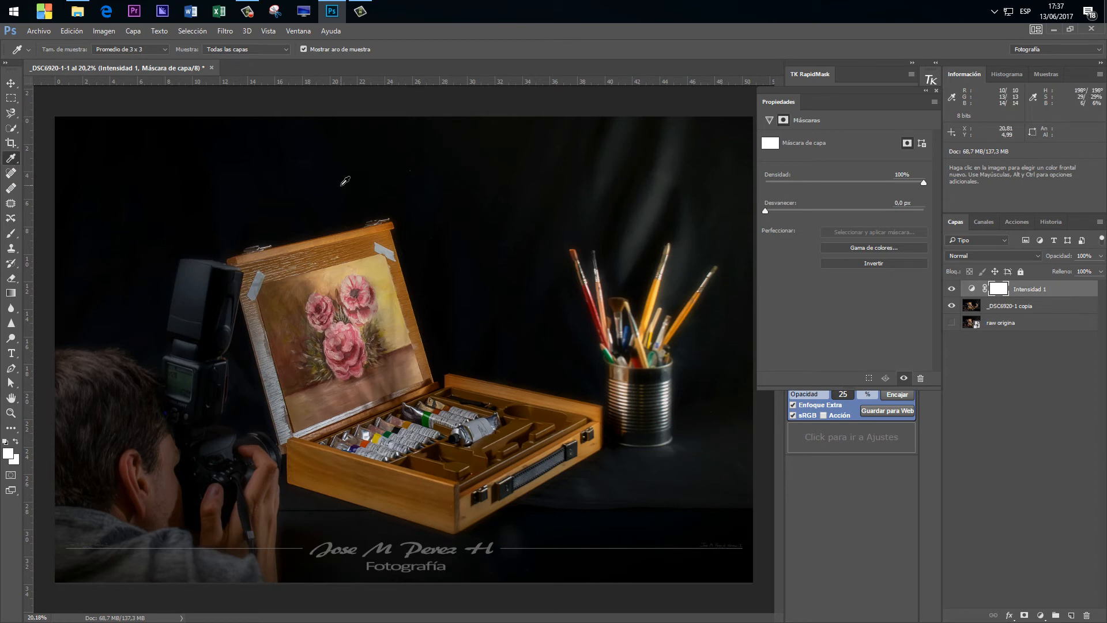
key("shift")
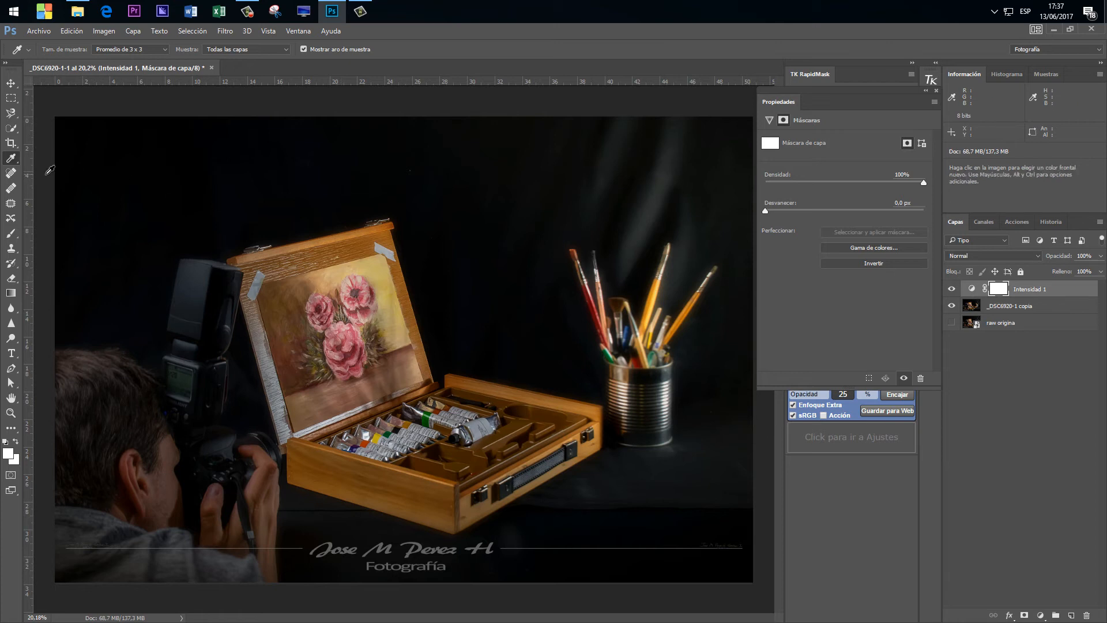
right_click(10, 159)
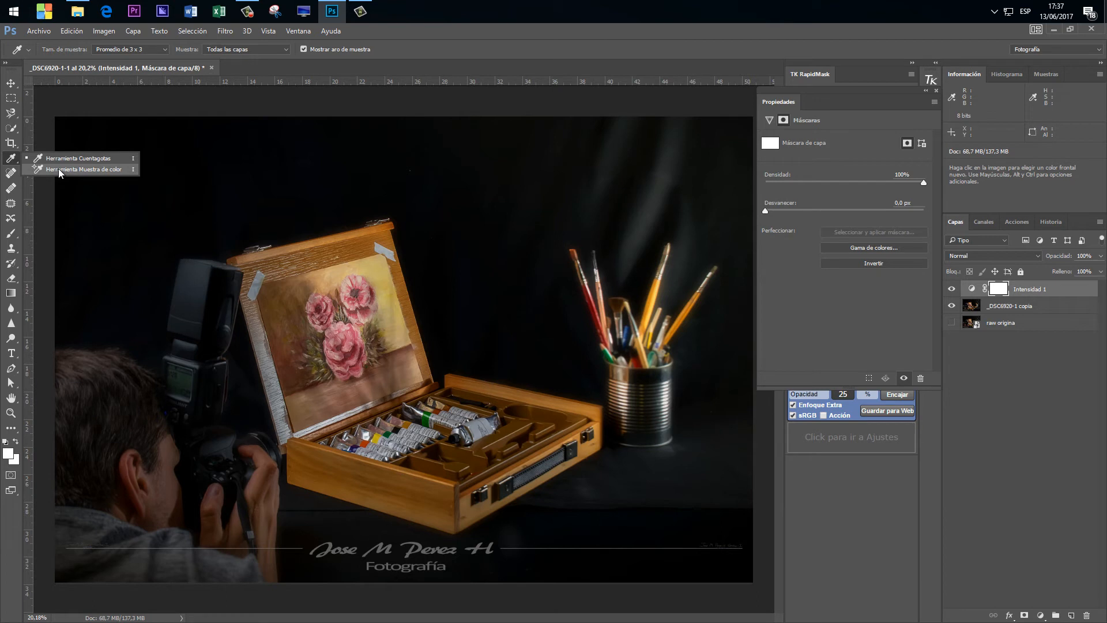
left_click(60, 169)
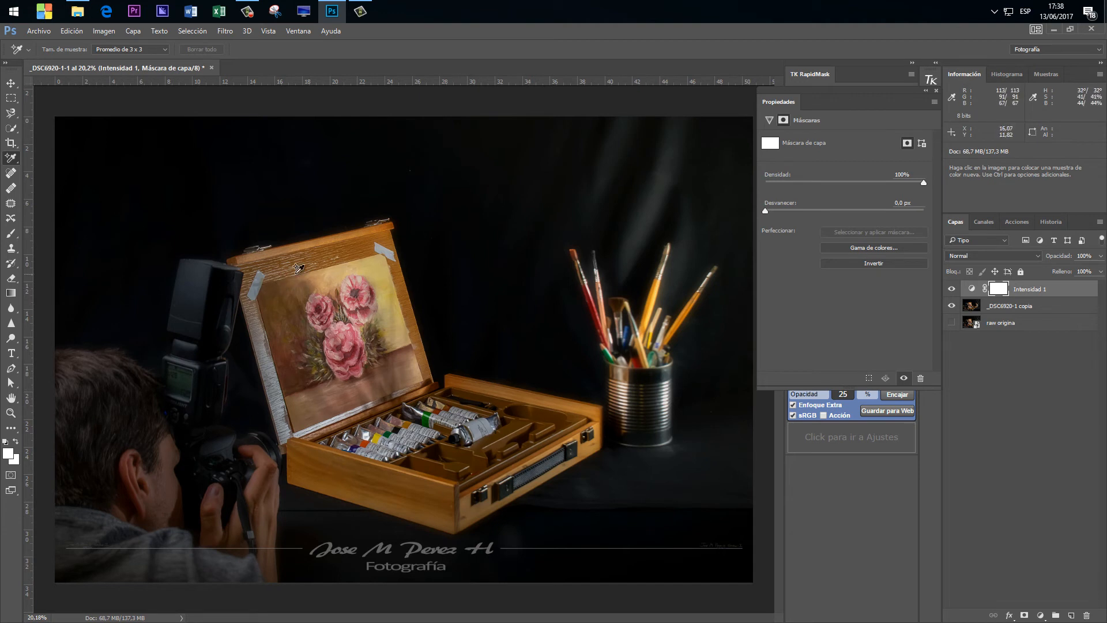
left_click(325, 466)
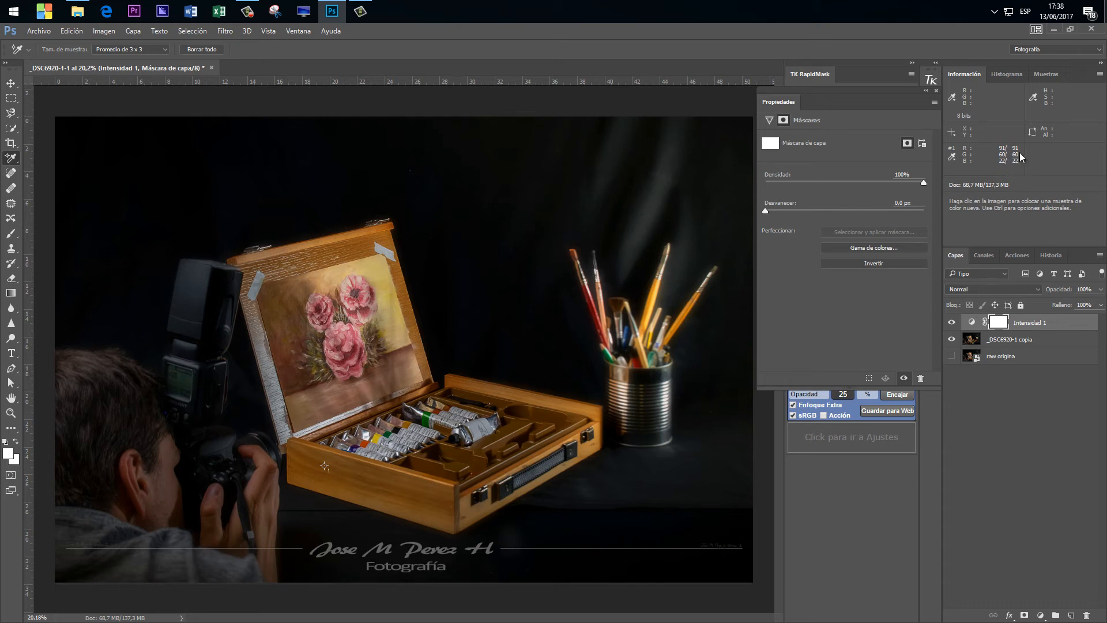
left_click(954, 164)
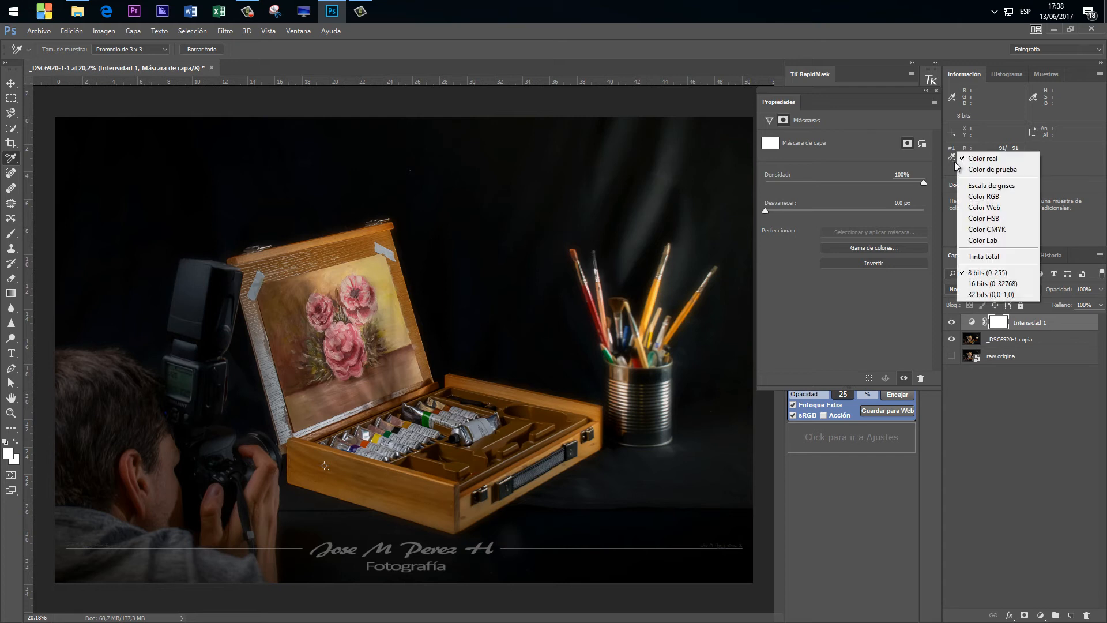
left_click(978, 219)
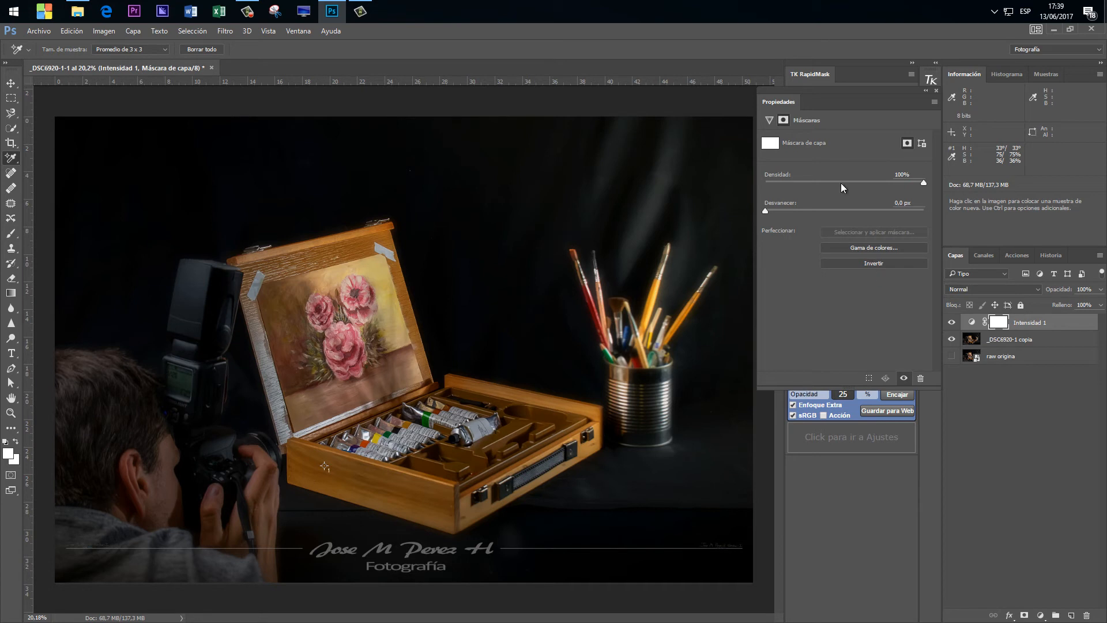
Try Intensidad +75 combined with Saturación +25 and higher on the adjustment layer, and reset both values.
left_click(769, 122)
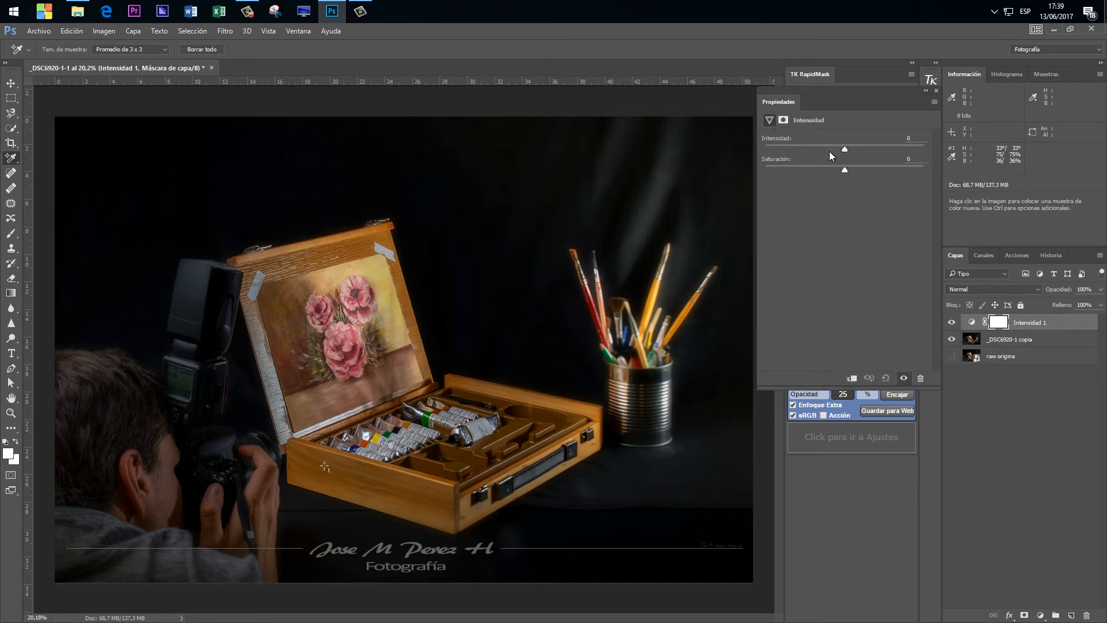
left_click_drag(870, 147, 871, 148)
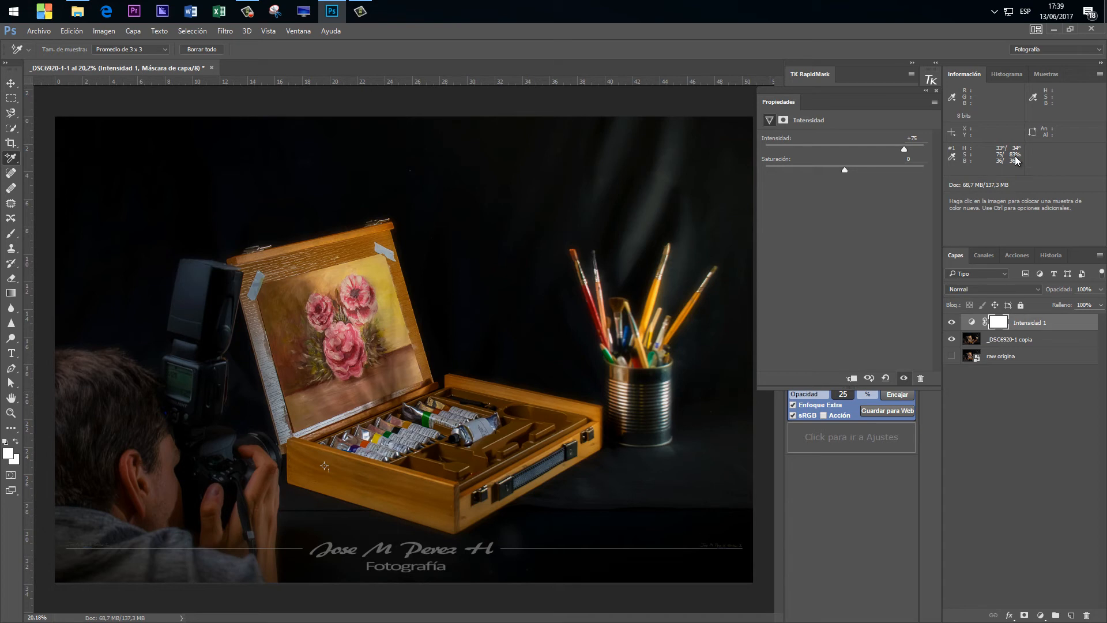
left_click_drag(847, 171, 864, 171)
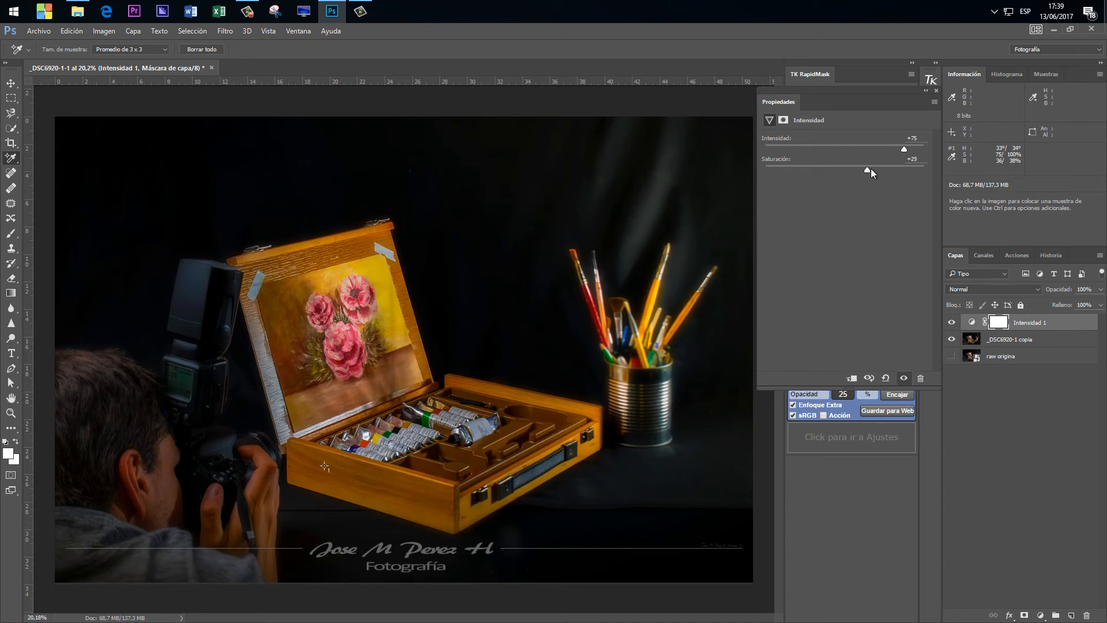
left_click_drag(908, 171, 916, 171)
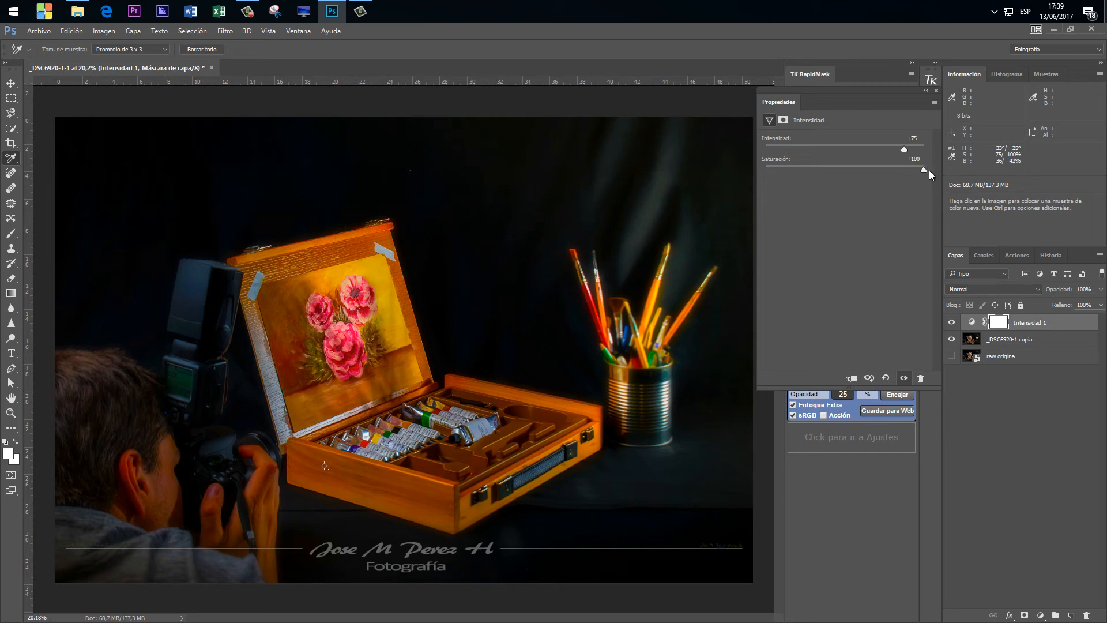
left_click_drag(898, 168, 899, 169)
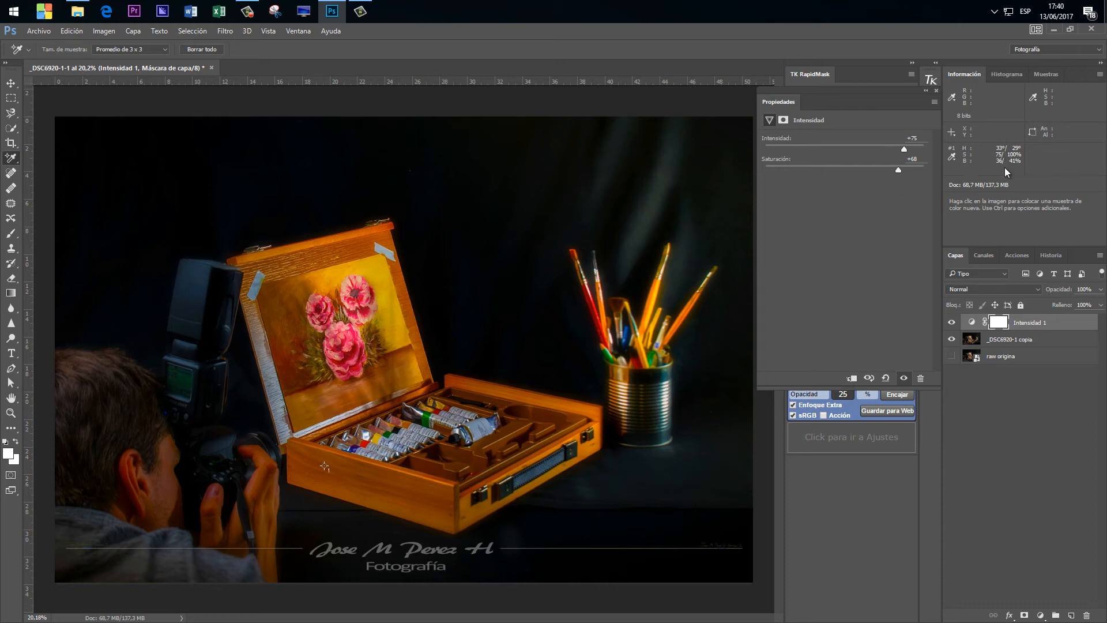
left_click(886, 378)
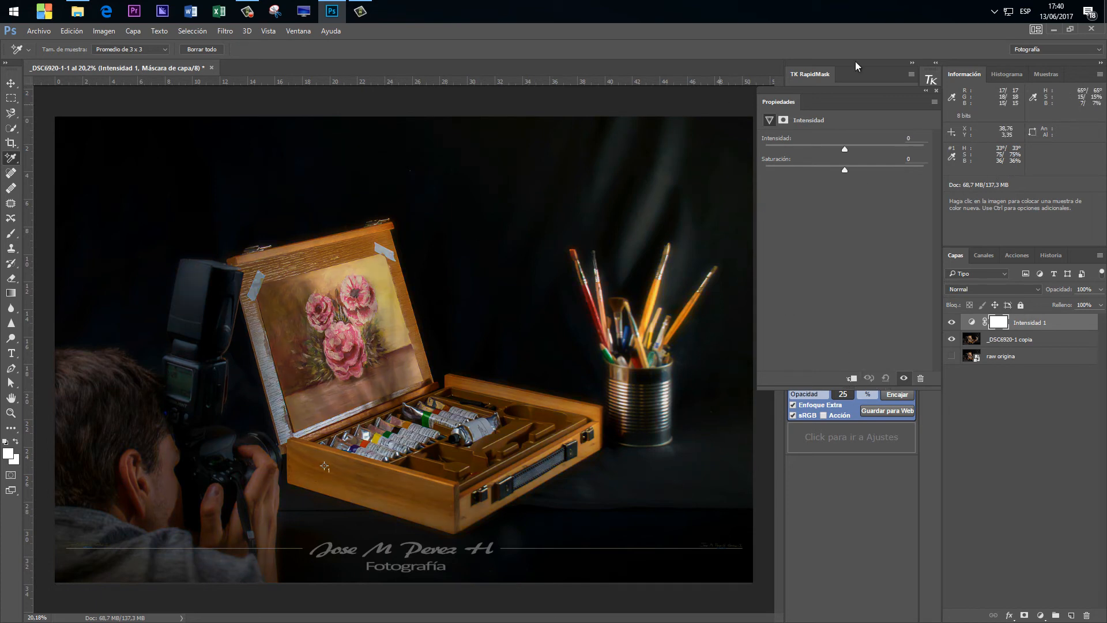
Raise the adjustment layer's Intensidad to +100.
left_click_drag(845, 149, 880, 149)
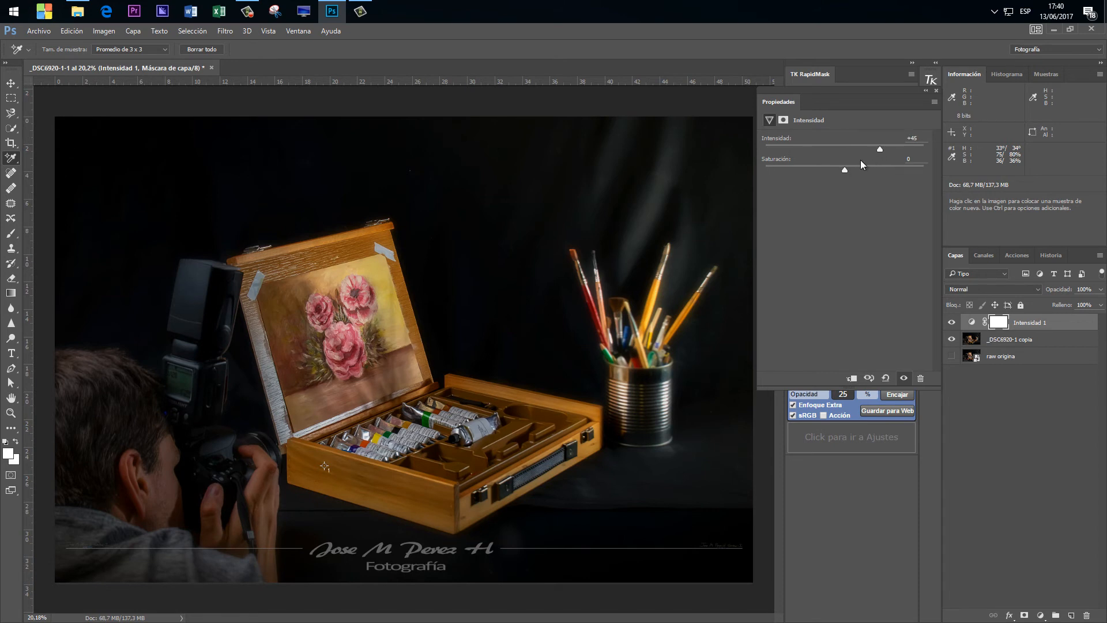
left_click_drag(879, 150, 945, 146)
Toggle the Intensidad 1 layer's visibility repeatedly to compare the photo with and without the adjustment.
left_click(952, 323)
left_click(952, 323)
left_click(952, 324)
left_click(952, 324)
left_click(952, 323)
left_click(952, 323)
left_click(951, 323)
left_click(952, 323)
left_click(952, 323)
left_click(951, 324)
left_click(952, 324)
left_click(951, 324)
left_click(952, 323)
left_click(952, 323)
left_click(951, 324)
left_click(951, 323)
left_click(952, 324)
left_click(952, 323)
Delete the Intensidad 1 layer and add a Tono/saturación adjustment layer above _DSC6920-1 copia.
left_click_drag(1067, 325, 1086, 615)
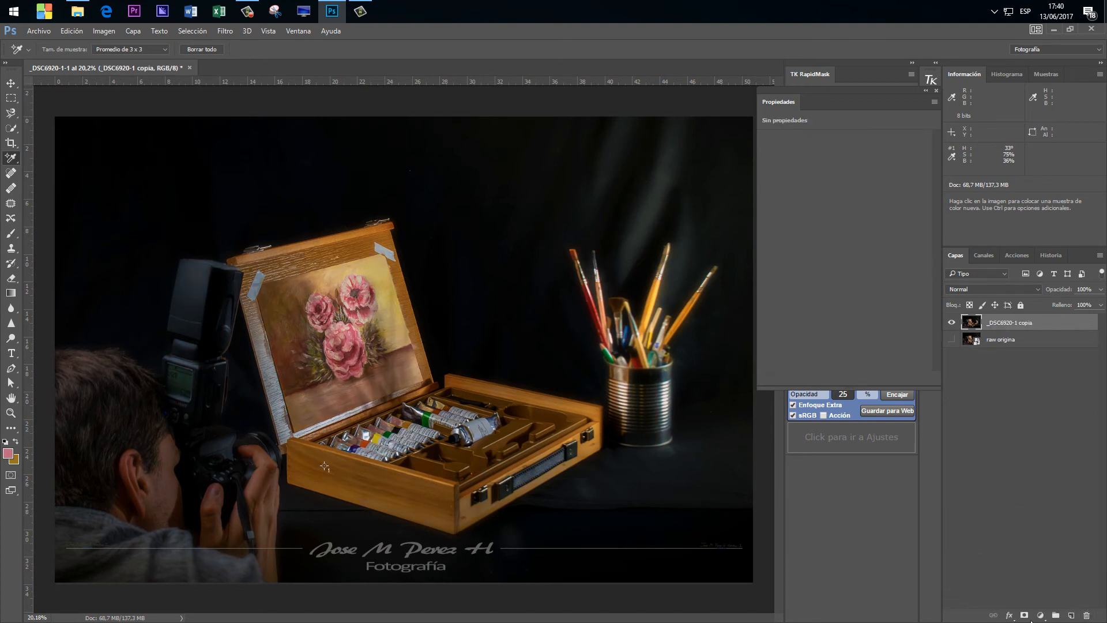
left_click(1040, 615)
left_click(1018, 475)
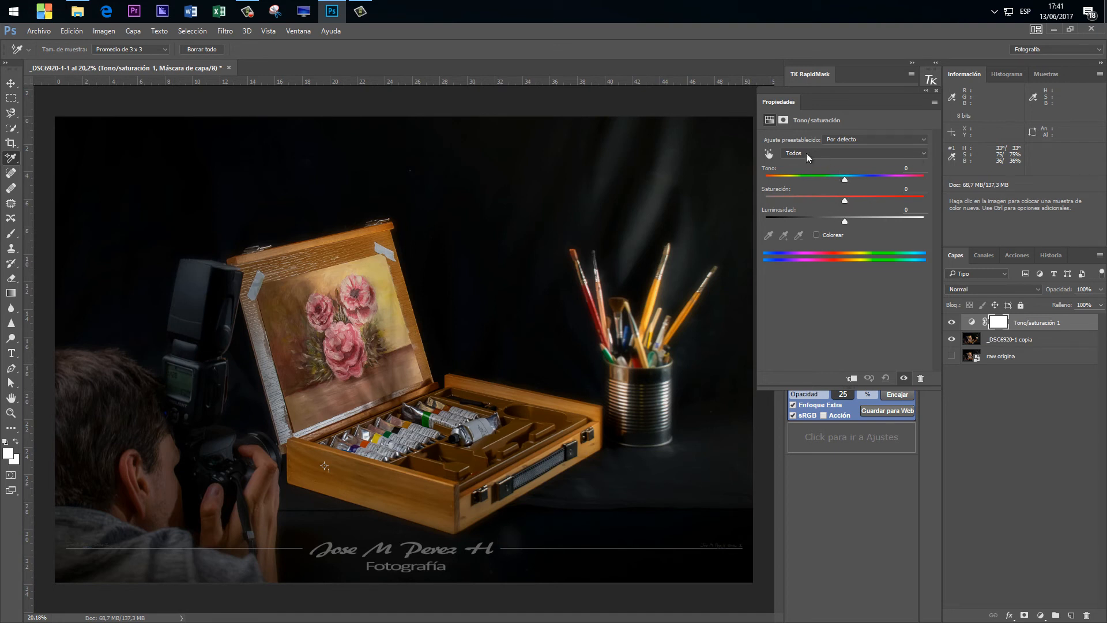
Try Saturación -1, Luminosidad -5 and Tono +28 on all colours, and lower Tono to +5.
mouse_move(845, 200)
left_mouse_down()
mouse_move(899, 204)
mouse_move(849, 202)
left_mouse_up()
left_click(858, 200)
left_click_drag(850, 200, 844, 201)
mouse_move(843, 220)
left_mouse_down()
mouse_move(900, 221)
mouse_move(804, 219)
mouse_move(840, 219)
left_mouse_up()
left_click_drag(843, 178, 867, 176)
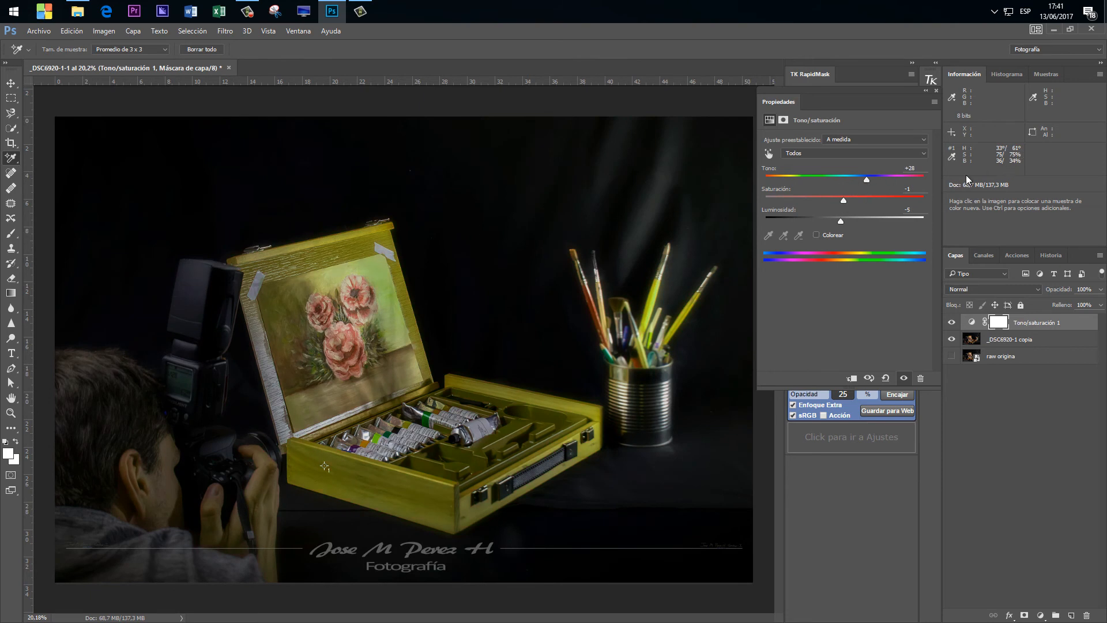
mouse_move(864, 181)
left_mouse_down()
mouse_move(902, 177)
mouse_move(784, 179)
mouse_move(871, 178)
mouse_move(804, 179)
mouse_move(849, 179)
left_mouse_up()
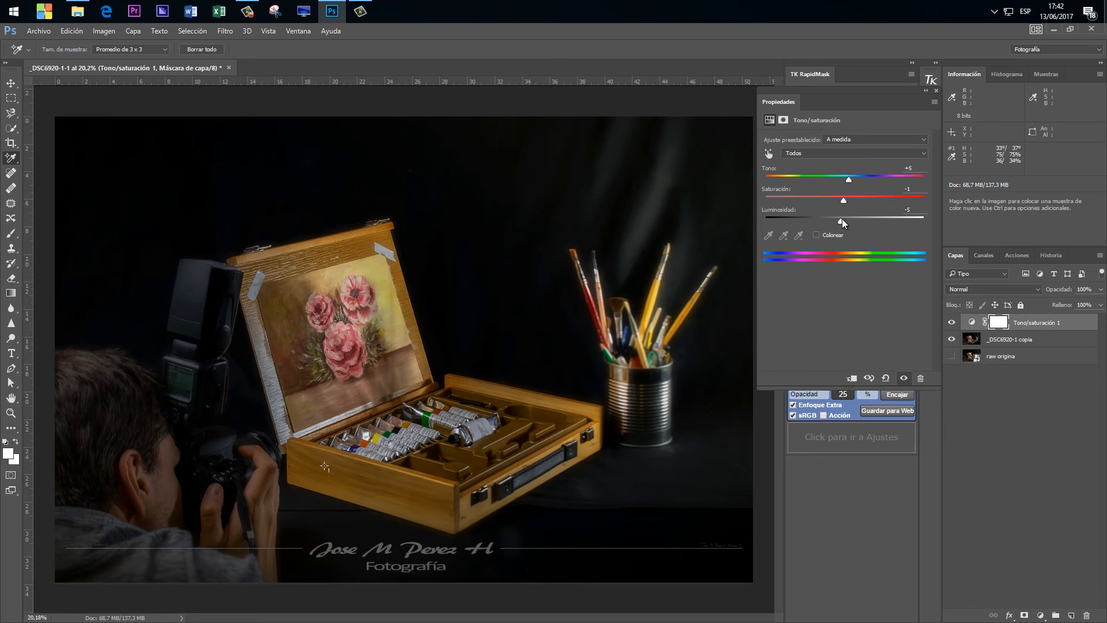
Try Luminosidad at +93, -100 and +2, and reset the Tono/saturación adjustment to its defaults.
left_click_drag(839, 220, 917, 220)
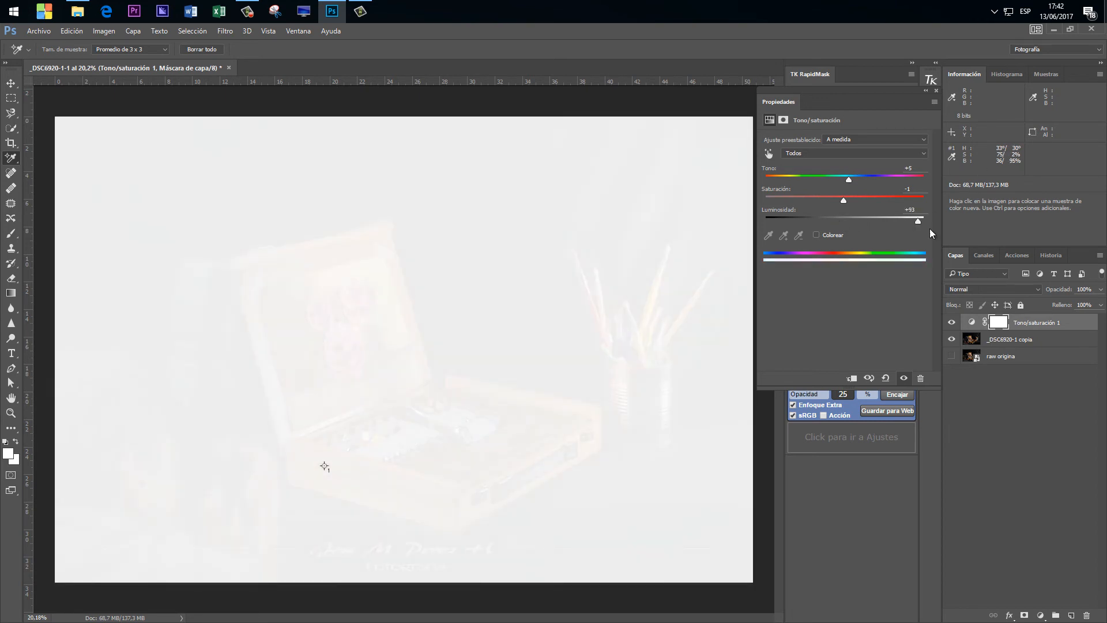
left_click_drag(918, 221, 717, 213)
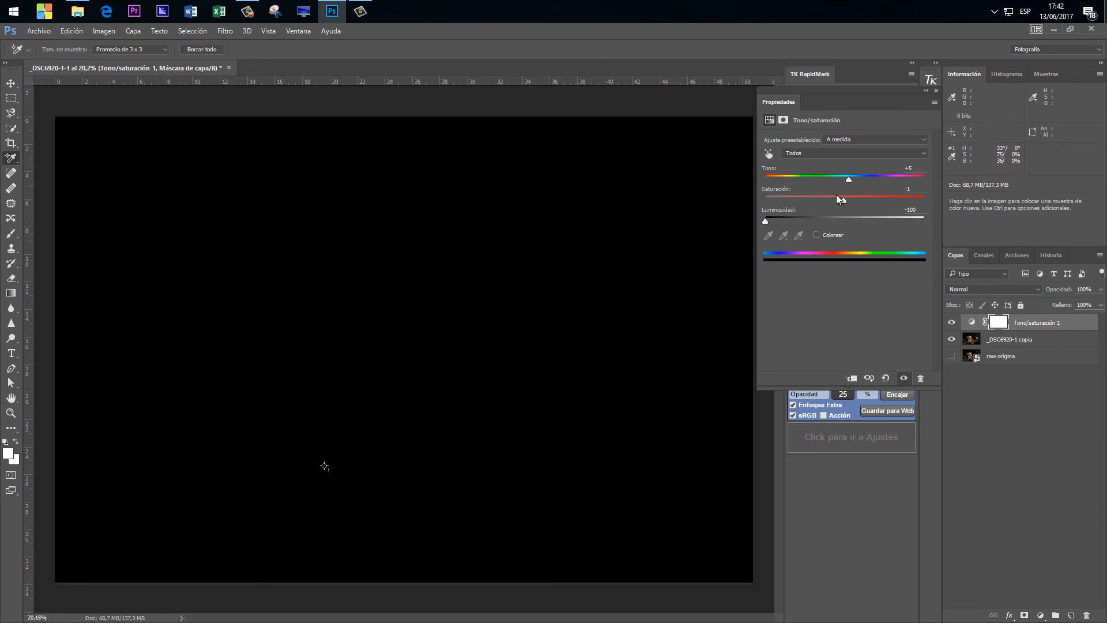
left_click_drag(767, 220, 846, 219)
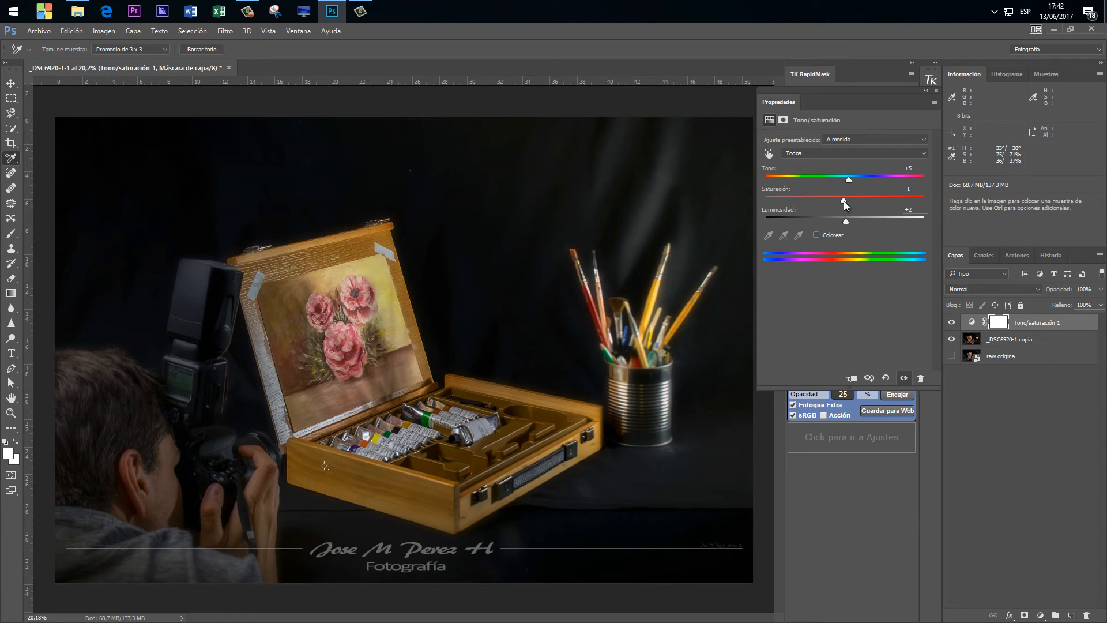
mouse_move(843, 201)
left_mouse_down()
mouse_move(911, 203)
mouse_move(786, 202)
mouse_move(843, 201)
left_mouse_up()
left_click(886, 380)
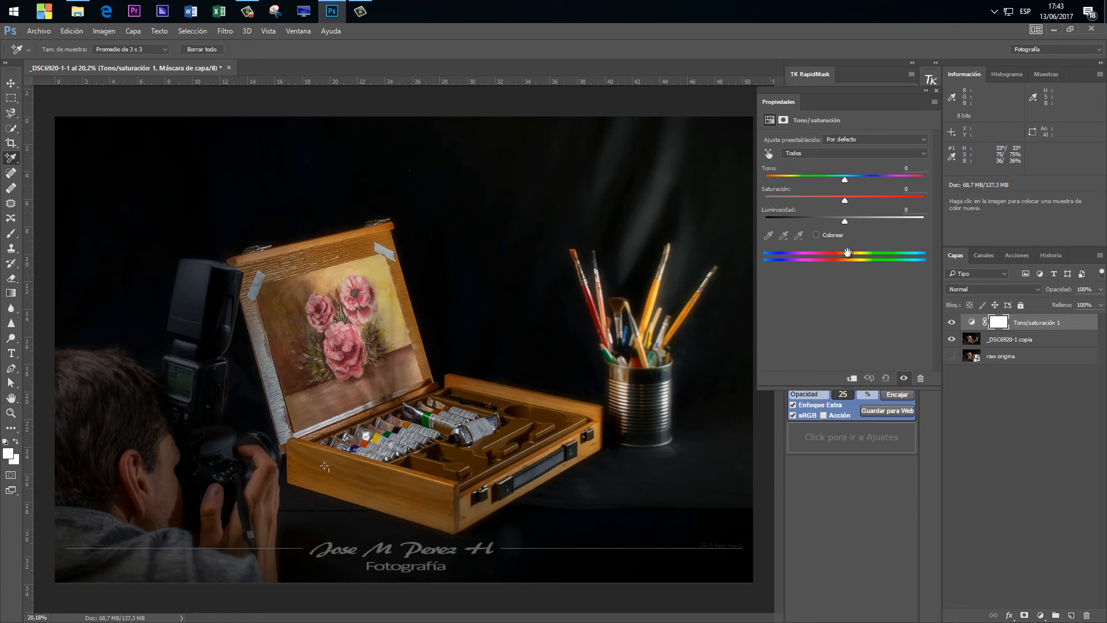
Shift the colour spectrum bars, try Tono +37 on all colours, and reset the adjustment.
left_click_drag(847, 252, 806, 257)
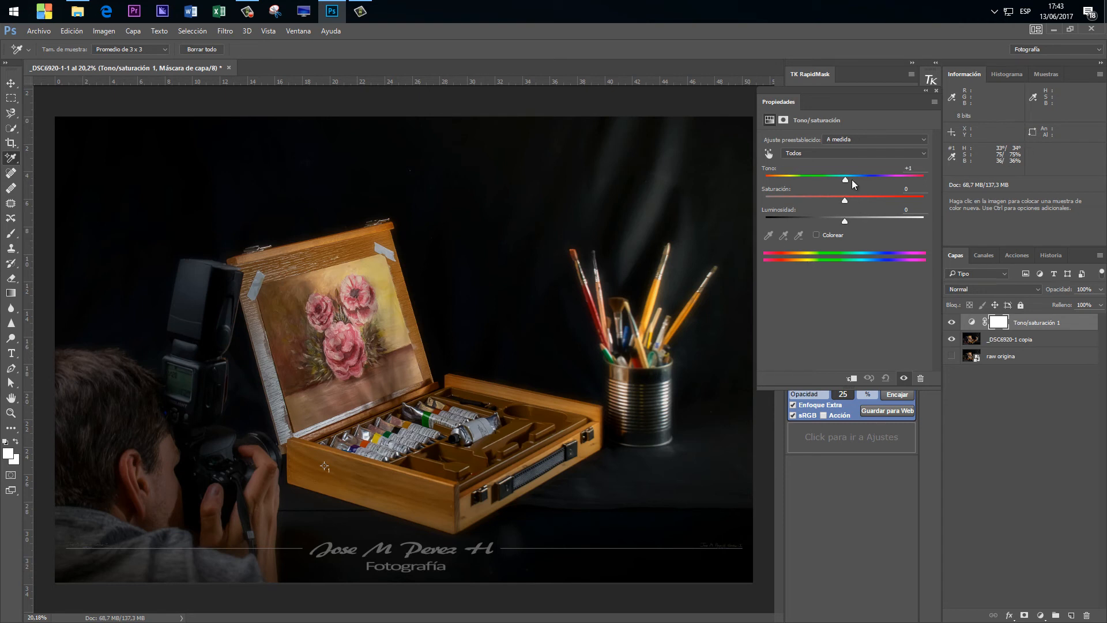
left_click_drag(851, 179, 873, 178)
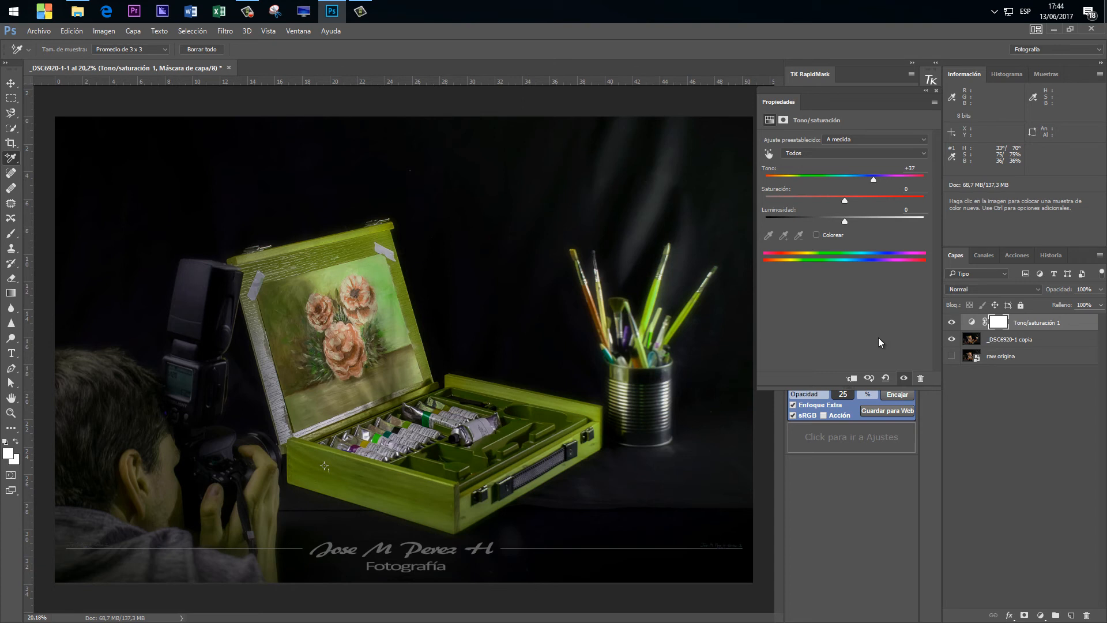
left_click(882, 382)
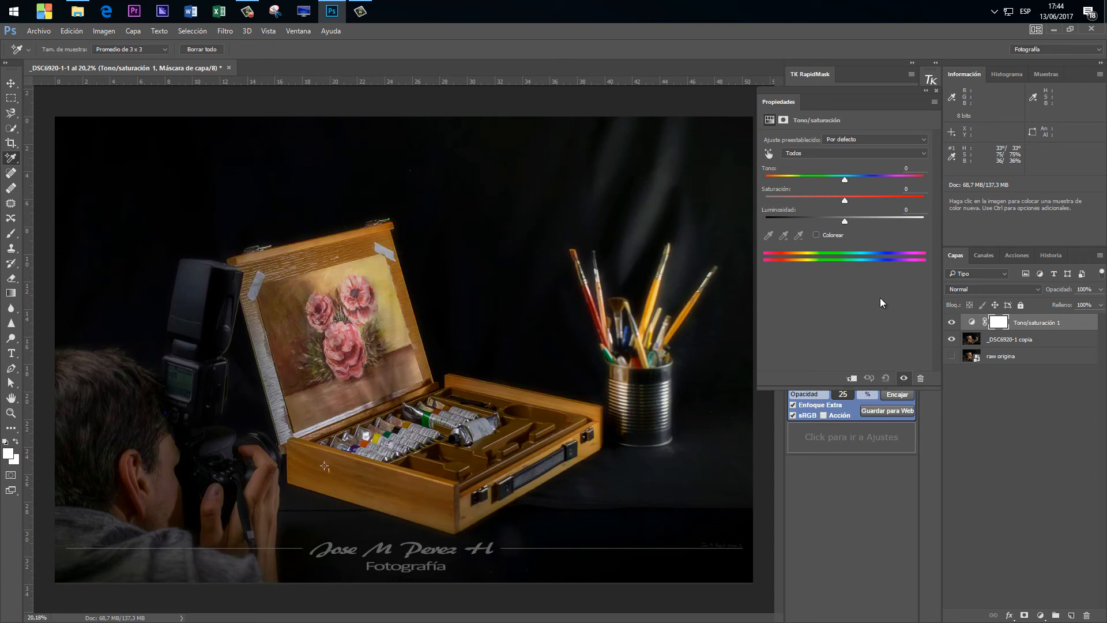
Choose the Rojos range, centre it on the spectrum bars, and try Tono +45 and -32.
left_click(808, 153)
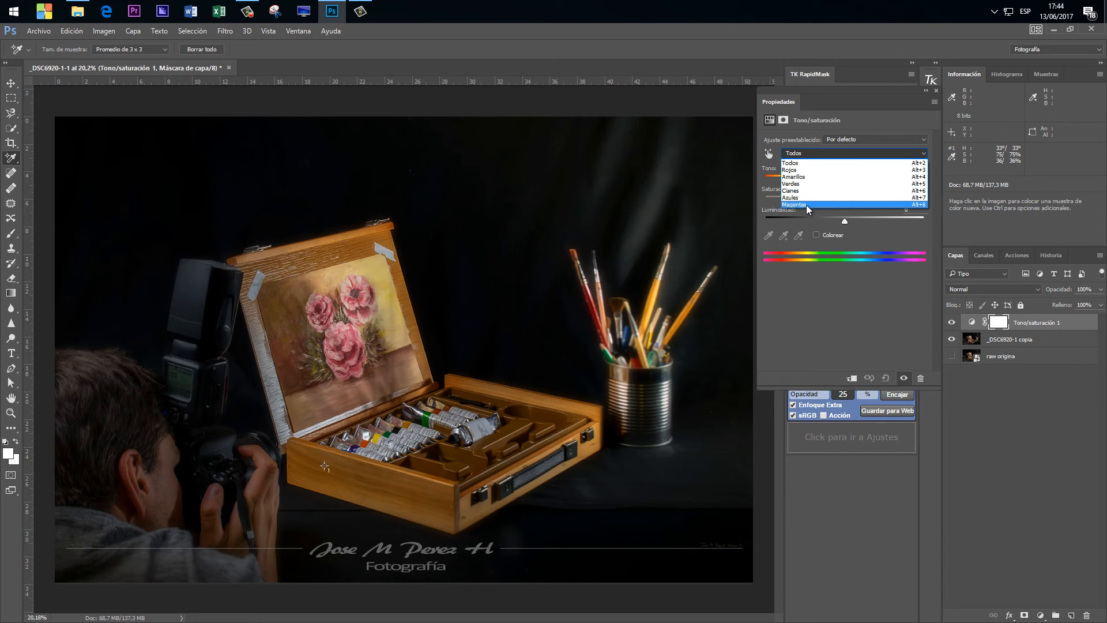
left_click(805, 170)
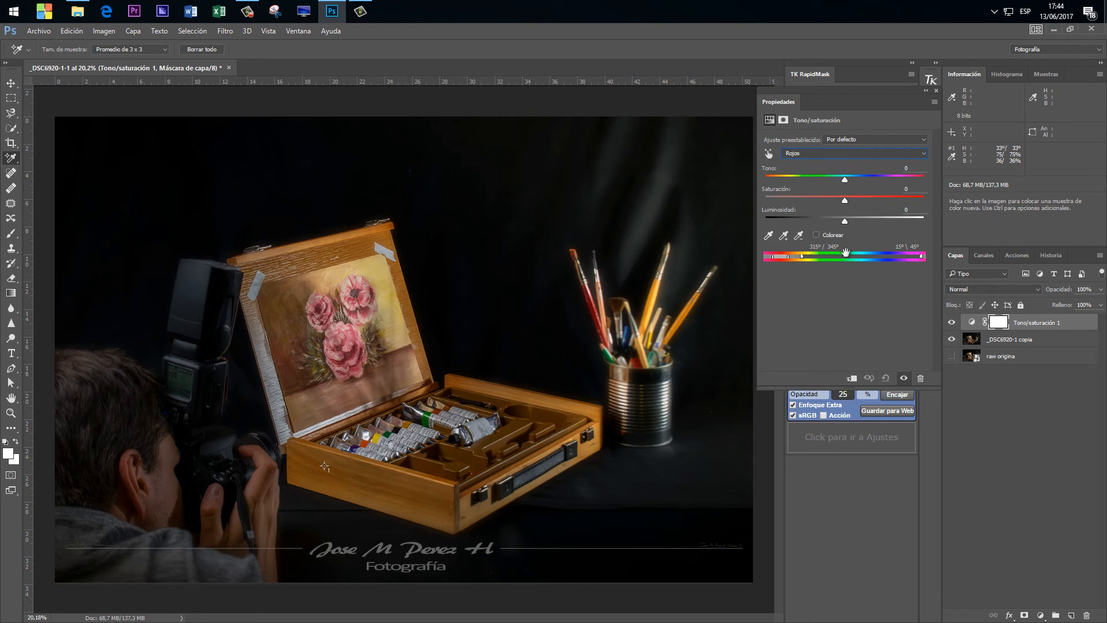
left_click_drag(845, 252, 912, 255)
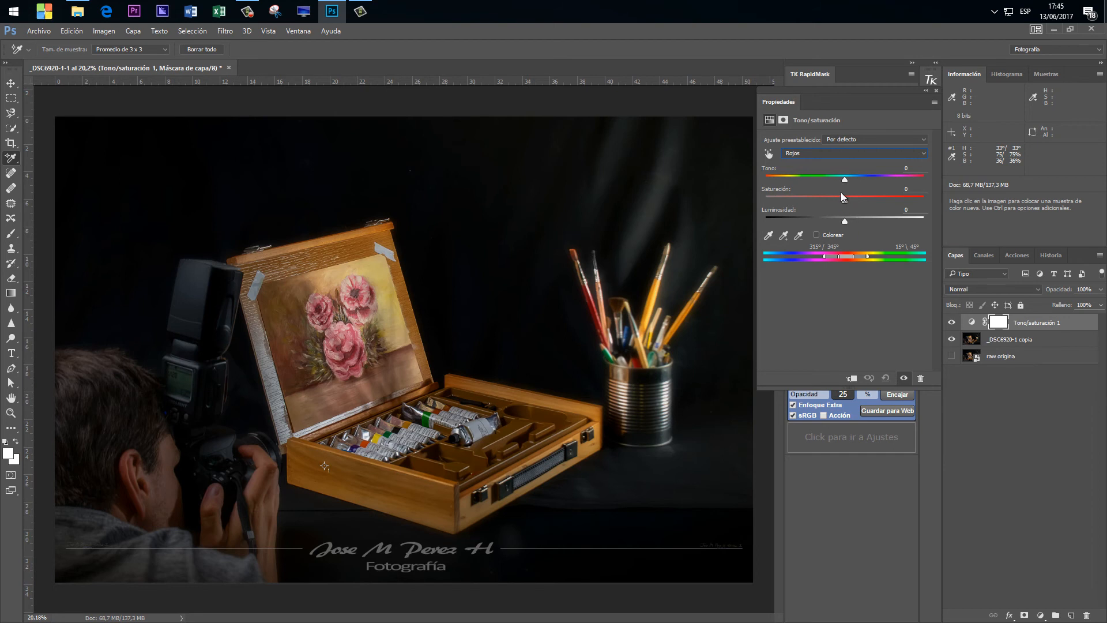
left_click_drag(845, 179, 880, 179)
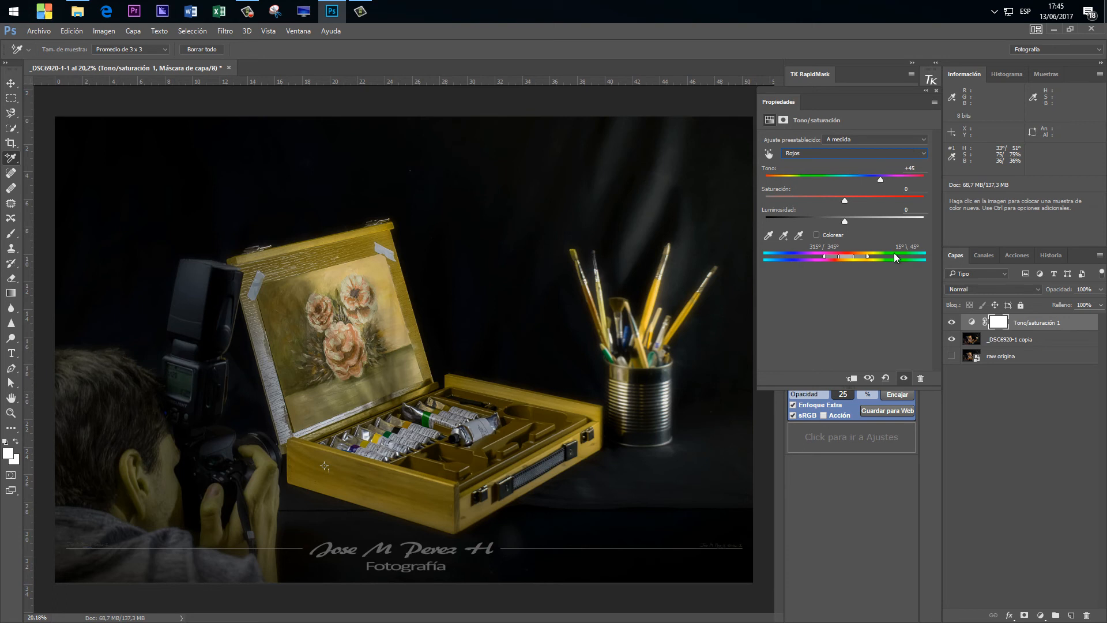
left_click_drag(879, 183, 884, 180)
mouse_move(883, 179)
left_mouse_down()
mouse_move(795, 177)
mouse_move(846, 177)
mouse_move(820, 178)
left_mouse_up()
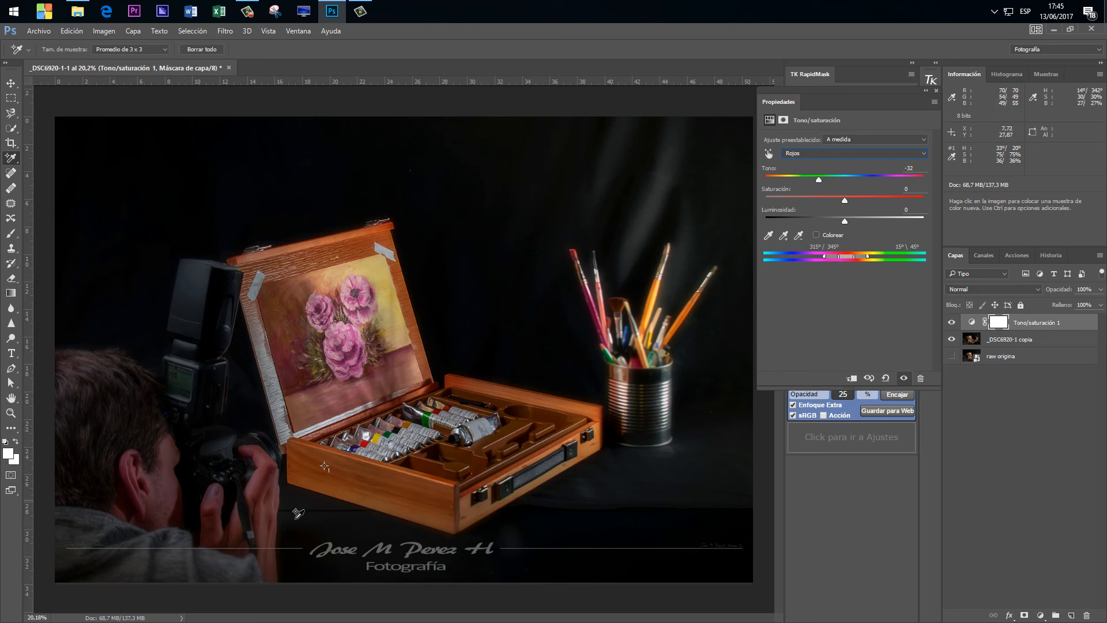
Paint black with the Brush on the Tono/saturación layer mask over the photographer's hand.
left_click(997, 323)
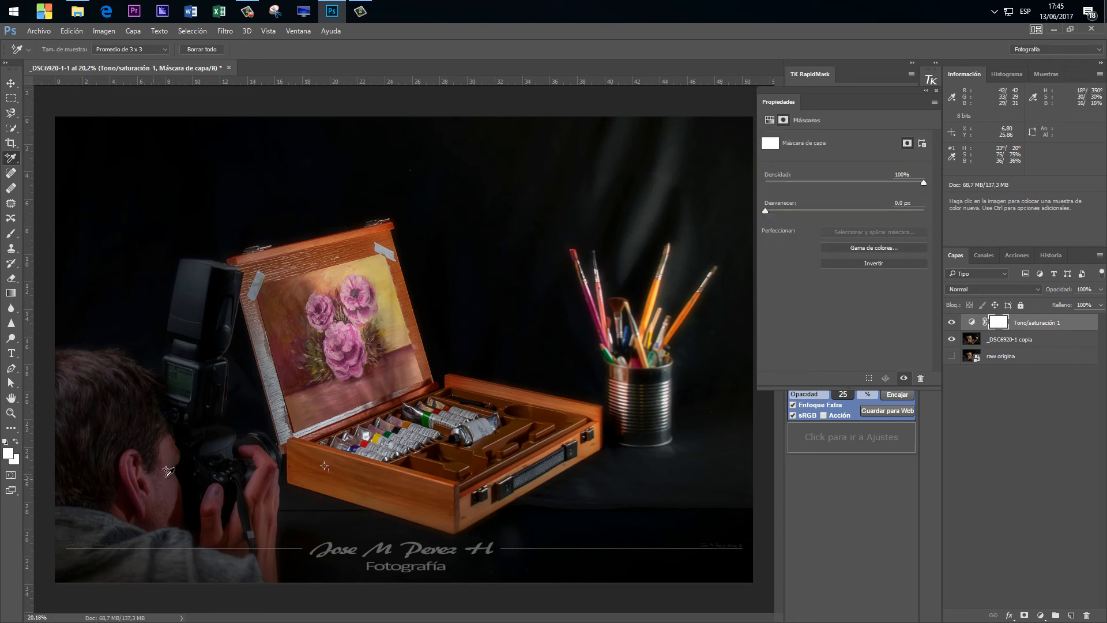
left_click(10, 233)
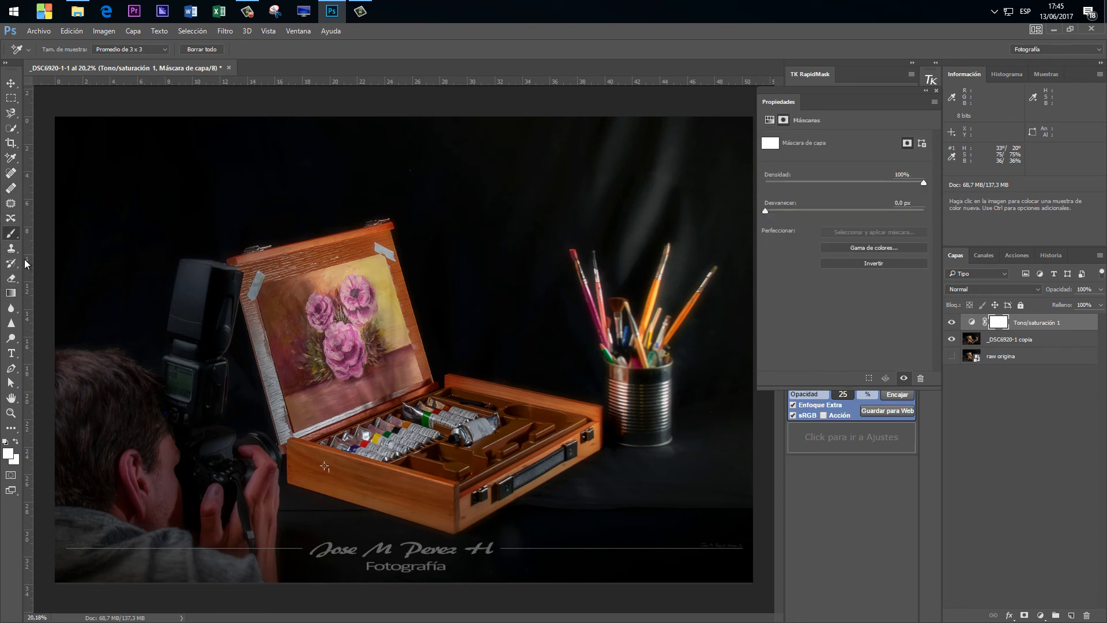
left_click(7, 442)
left_click(16, 441)
right_click(164, 445)
left_click_drag(280, 474, 289, 474)
key("Return")
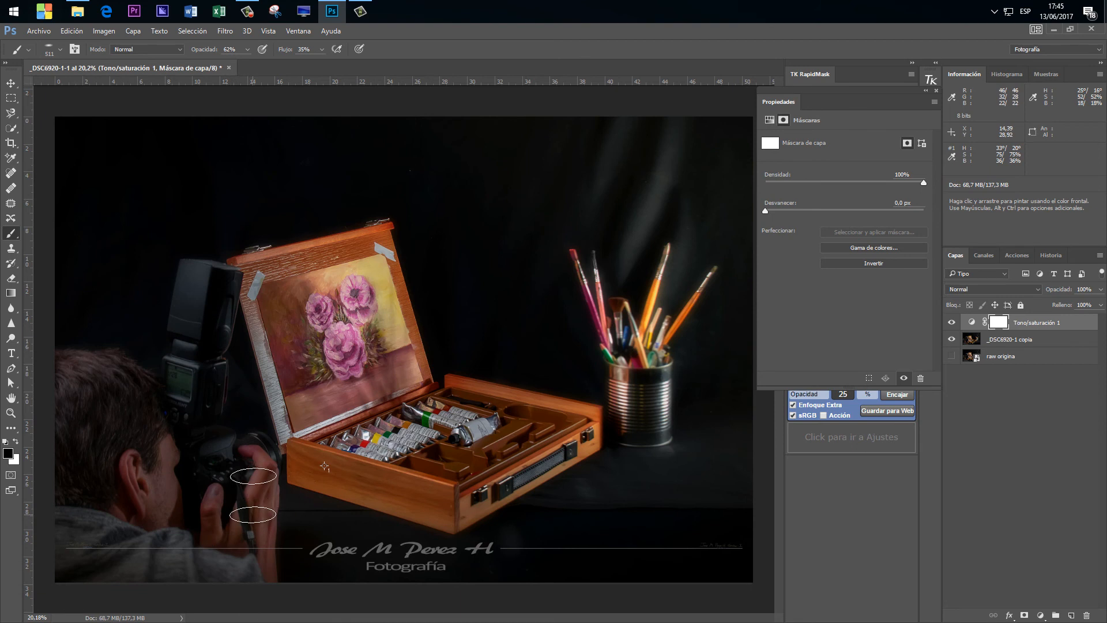
left_click_drag(213, 528, 218, 530)
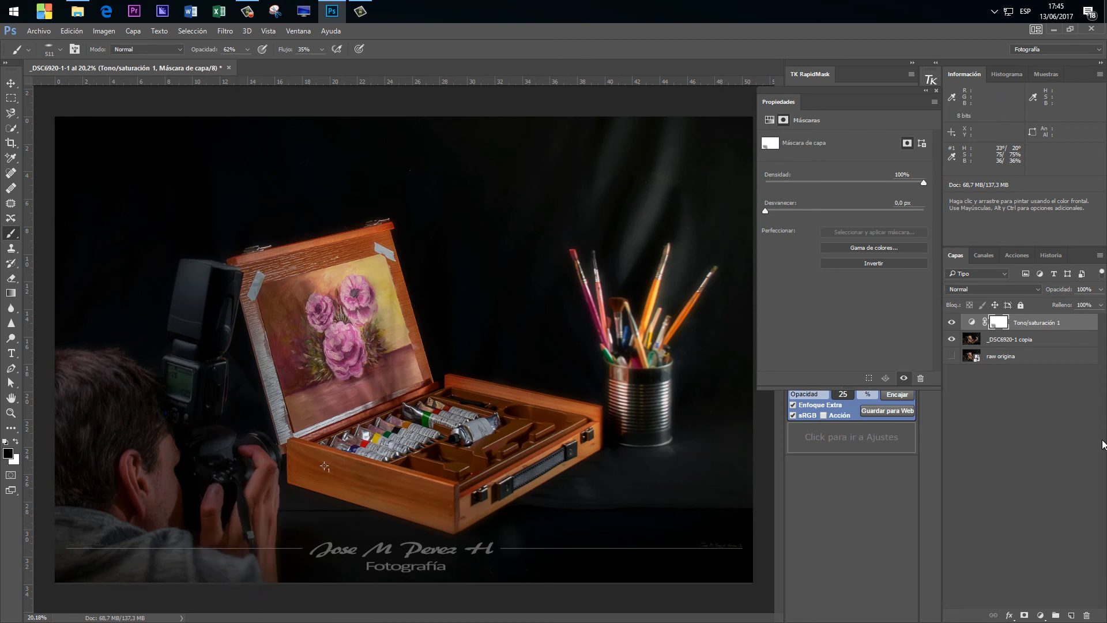
Undo the mask brush stroke through the history and reset the Tono/saturación adjustment to its defaults.
left_click(1050, 256)
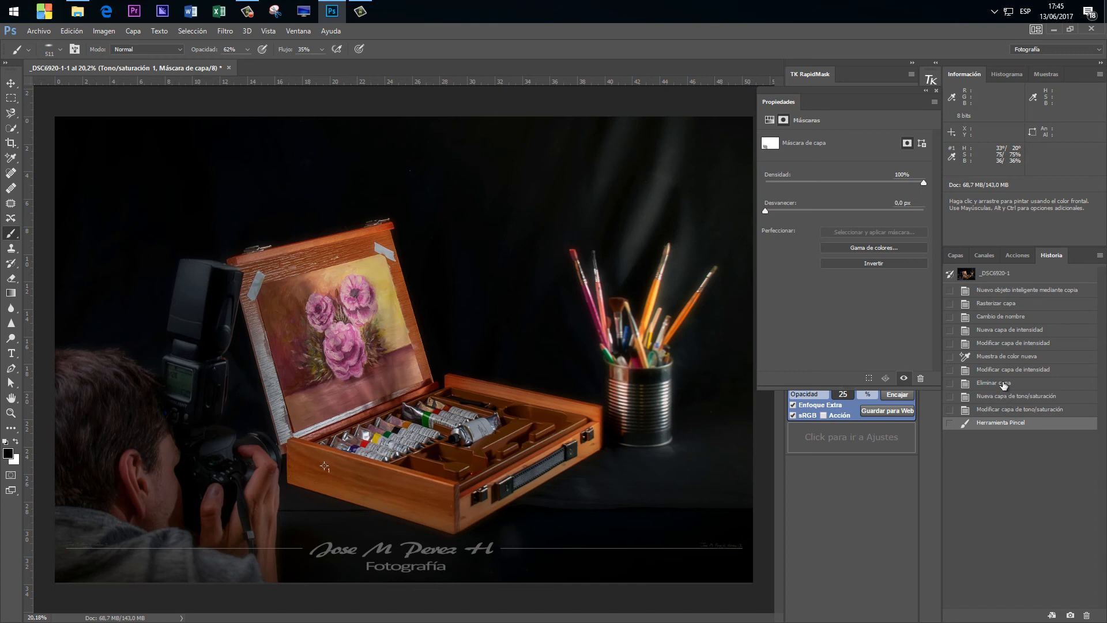
left_click(1004, 410)
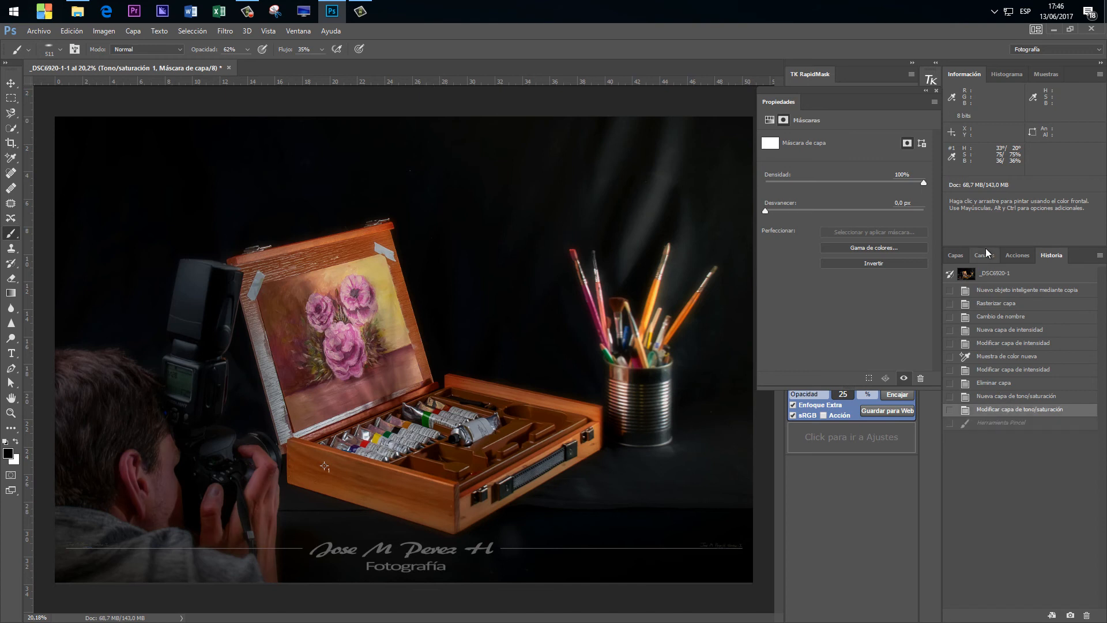
left_click(952, 254)
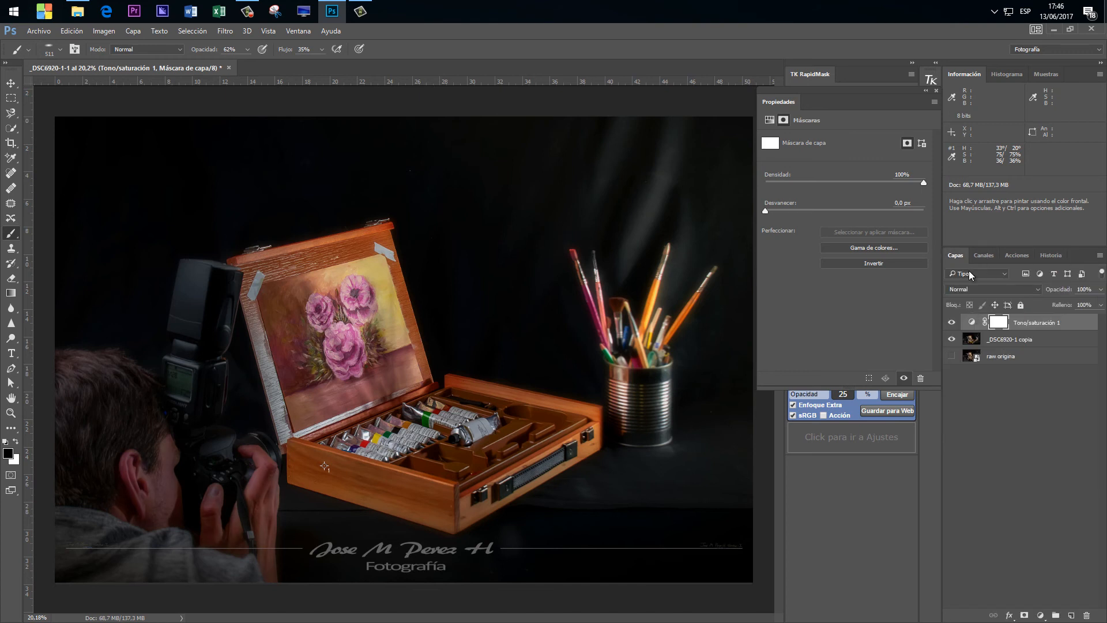
left_click(971, 322)
left_click(885, 378)
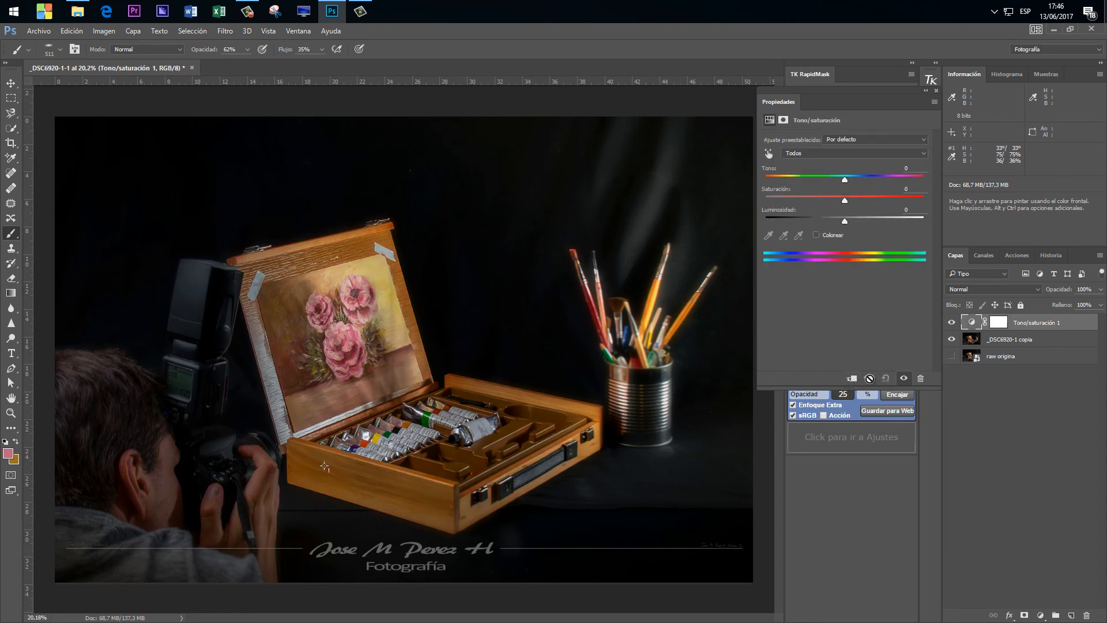
Centre the Magentas range on the spectrum bars, try changing its Tono and Luminosidad, and reset the adjustment.
left_click(834, 153)
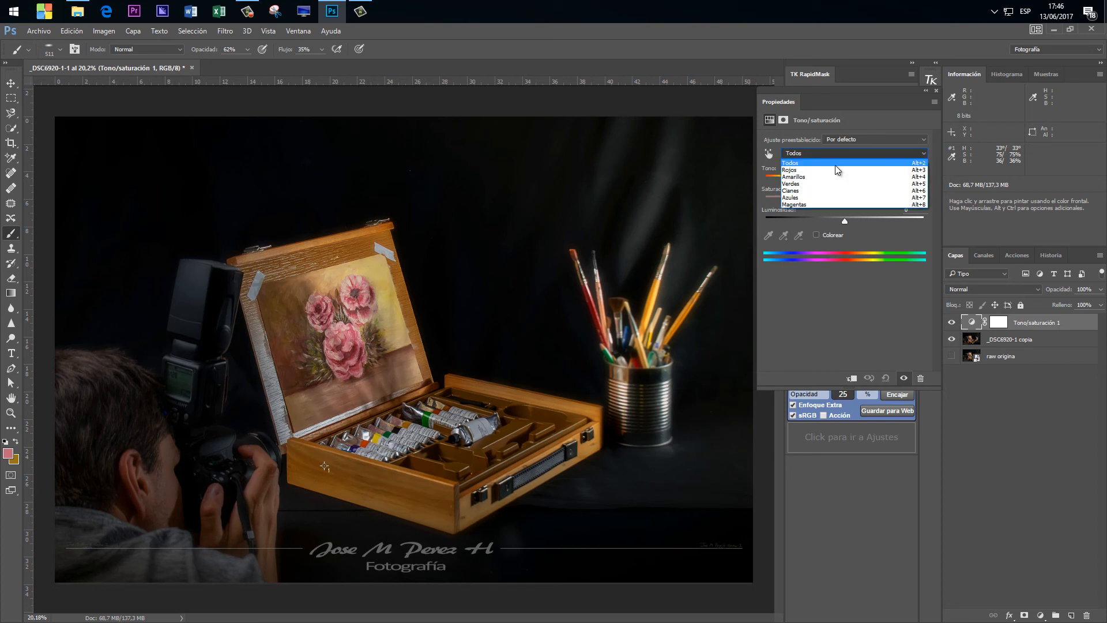
left_click(835, 203)
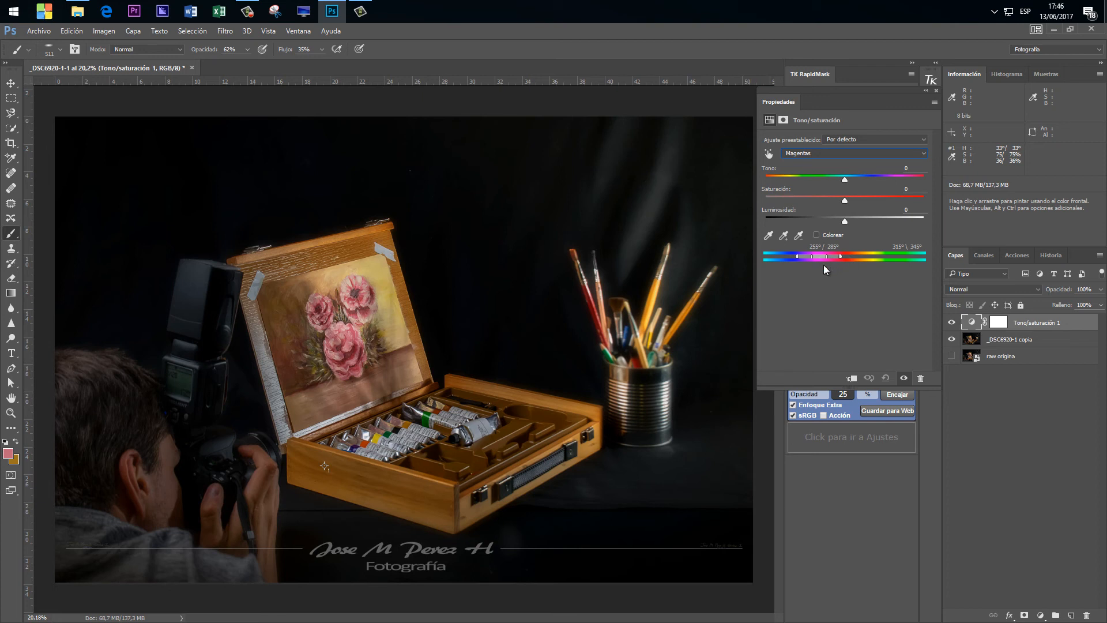
left_click_drag(822, 258, 852, 264)
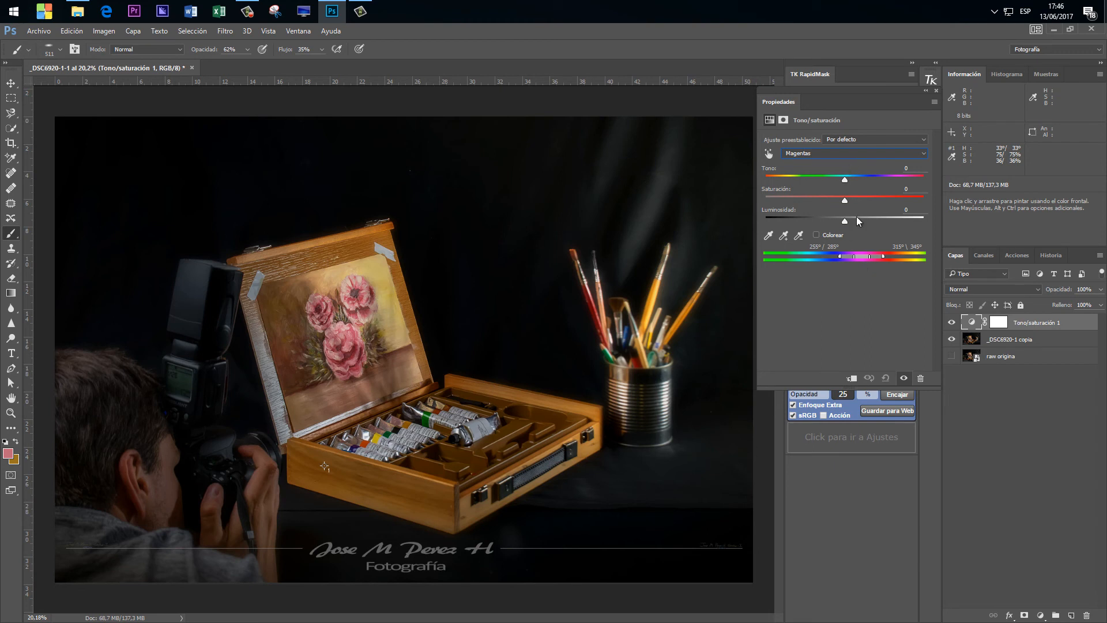
mouse_move(845, 178)
left_mouse_down()
mouse_move(889, 178)
mouse_move(818, 180)
mouse_move(934, 180)
mouse_move(798, 173)
mouse_move(848, 177)
left_mouse_up()
left_click_drag(844, 221, 982, 223)
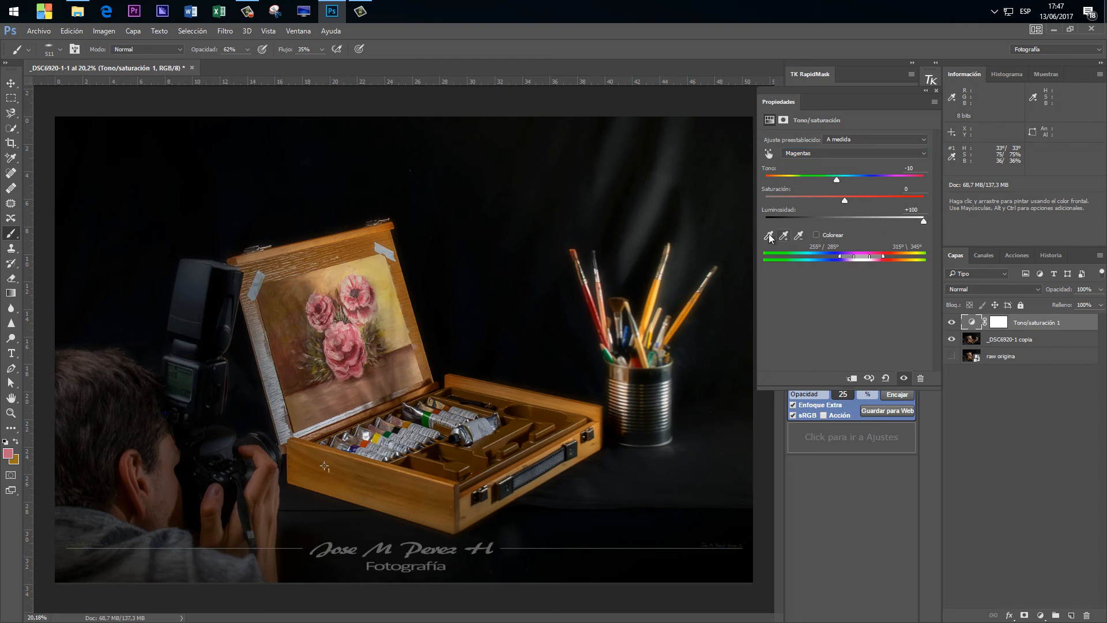
left_click_drag(921, 224, 885, 224)
left_click(886, 378)
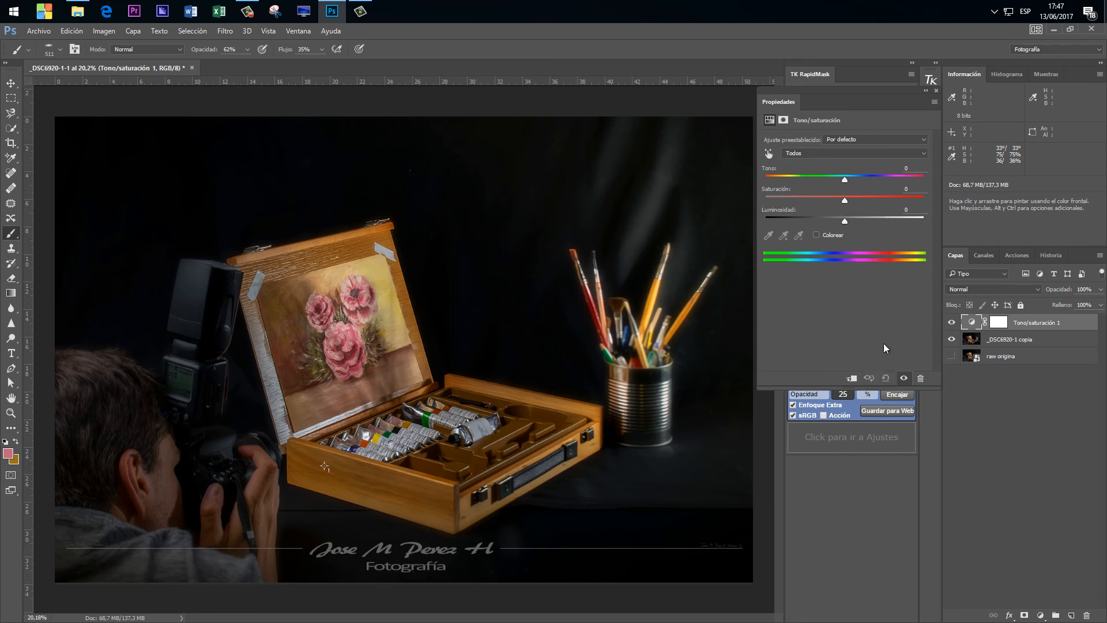
Try Luminosidad +70 on the Rojos range and reset the adjustment.
left_click(818, 153)
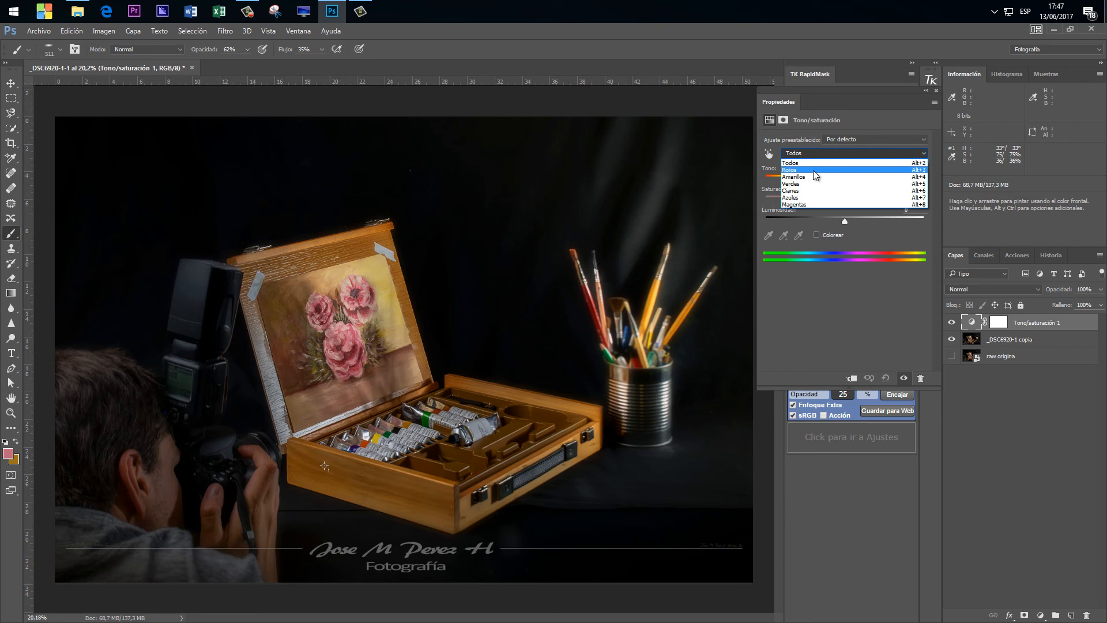
left_click(813, 164)
left_click_drag(845, 220, 905, 216)
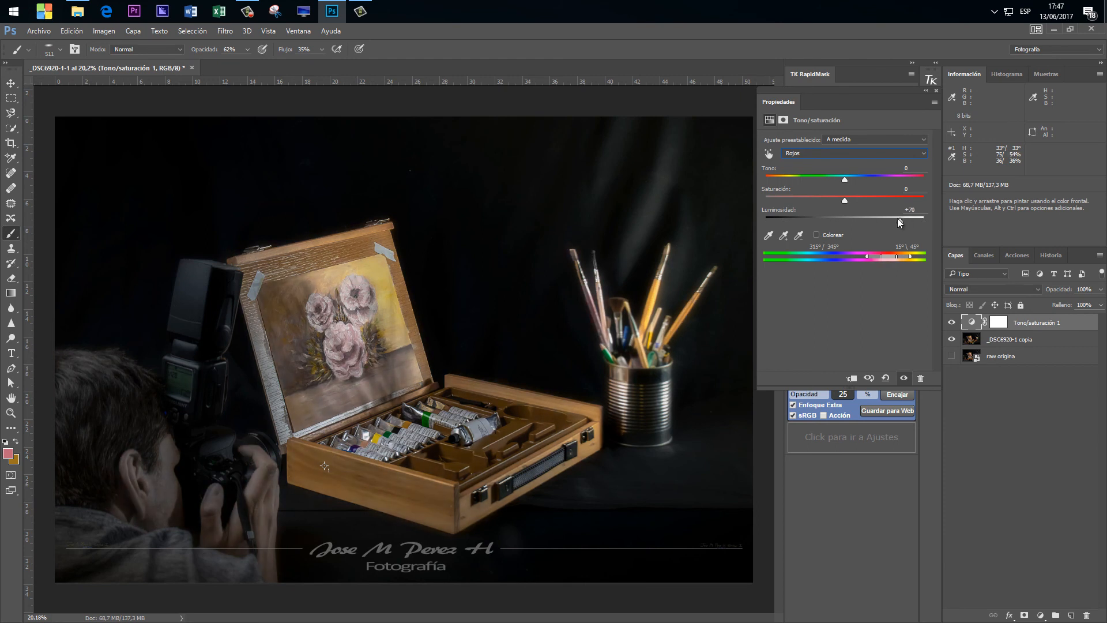
left_click(885, 378)
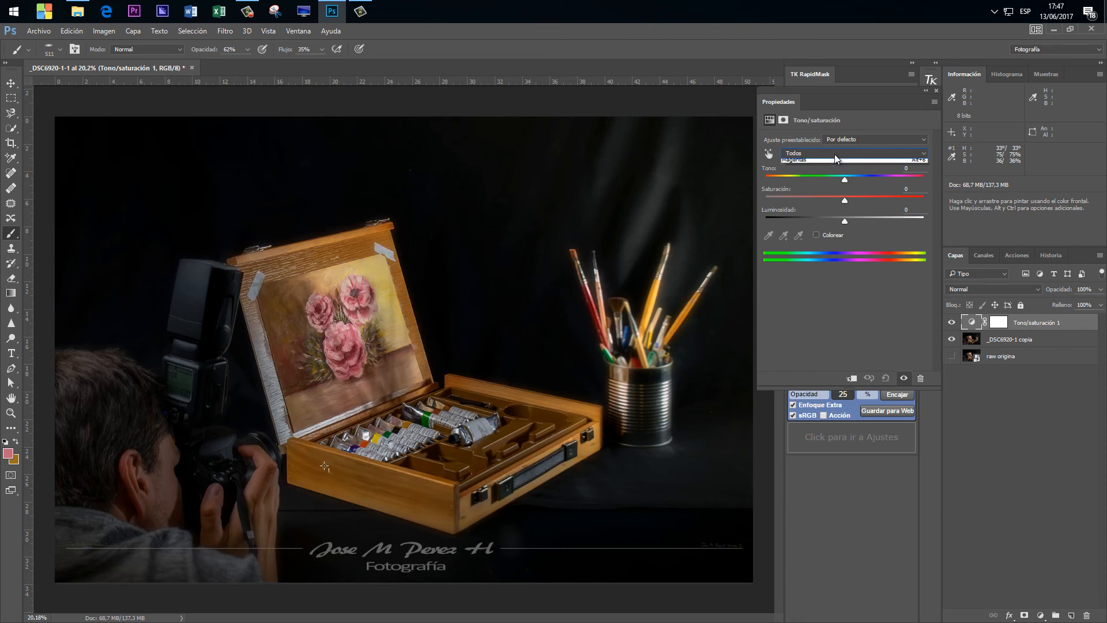
Keep the colour range on Todos and activate the on-image tool for modifying saturation directly in the photo.
left_click(835, 154)
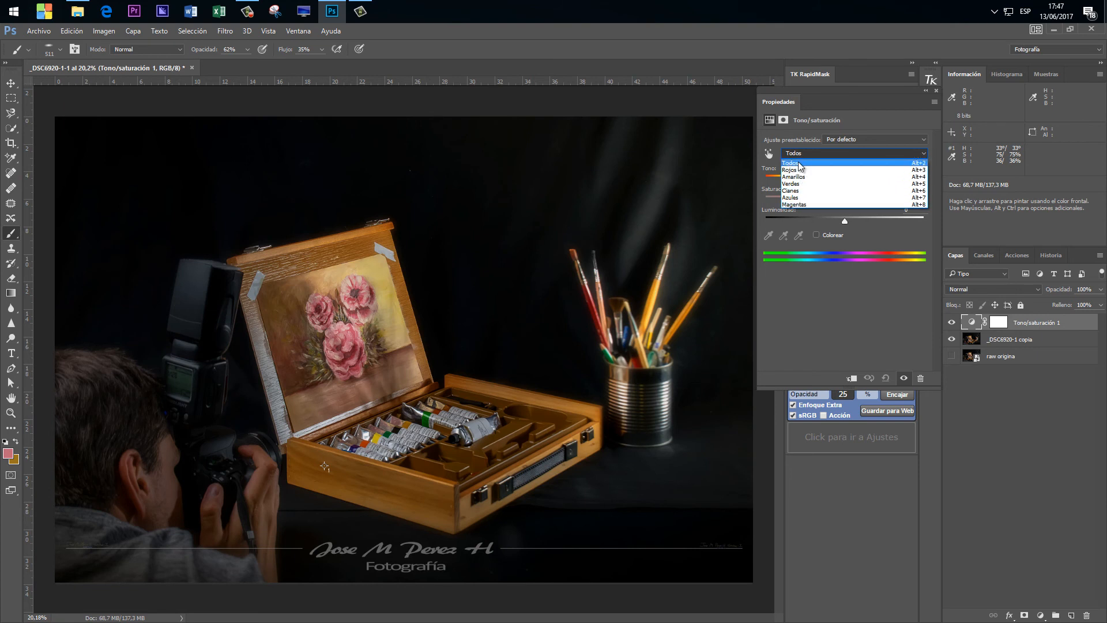
left_click(845, 312)
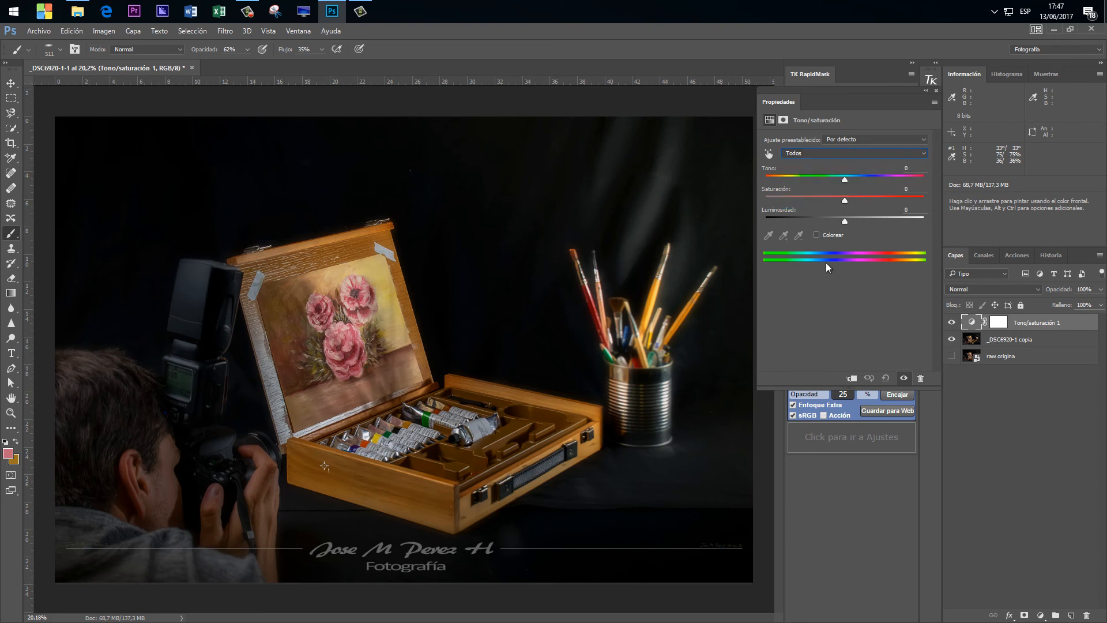
left_click(769, 155)
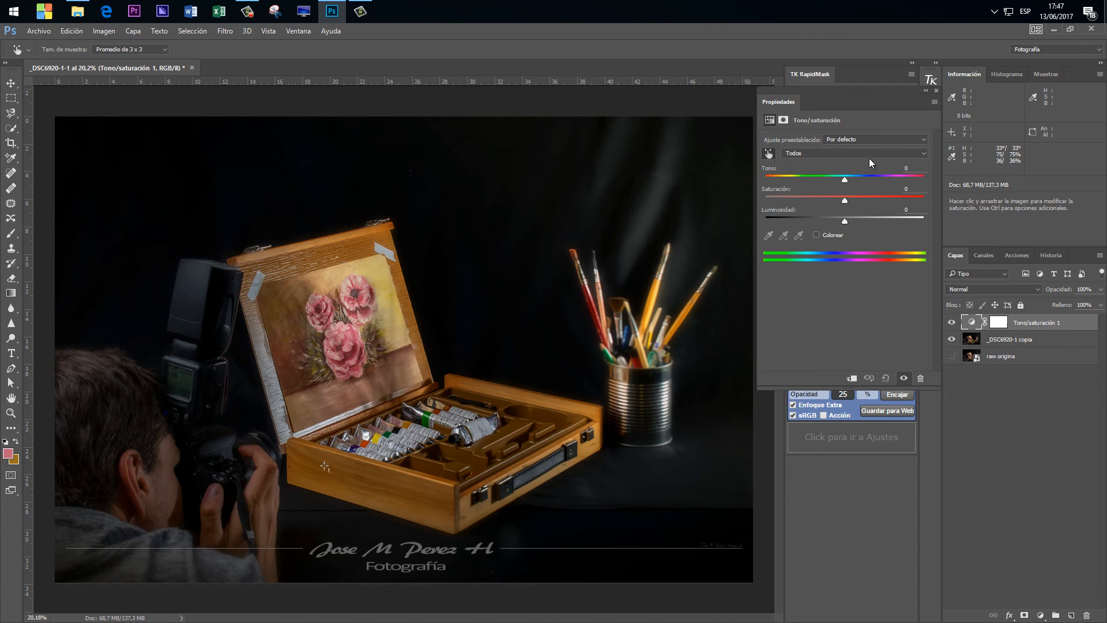
Sample the wooden box to target Amarillos, centre it on the spectrum bars, try Tono +7, Saturación +10 and Luminosidad -72, and reset the adjustment.
left_click(369, 480)
left_click_drag(865, 252, 829, 253)
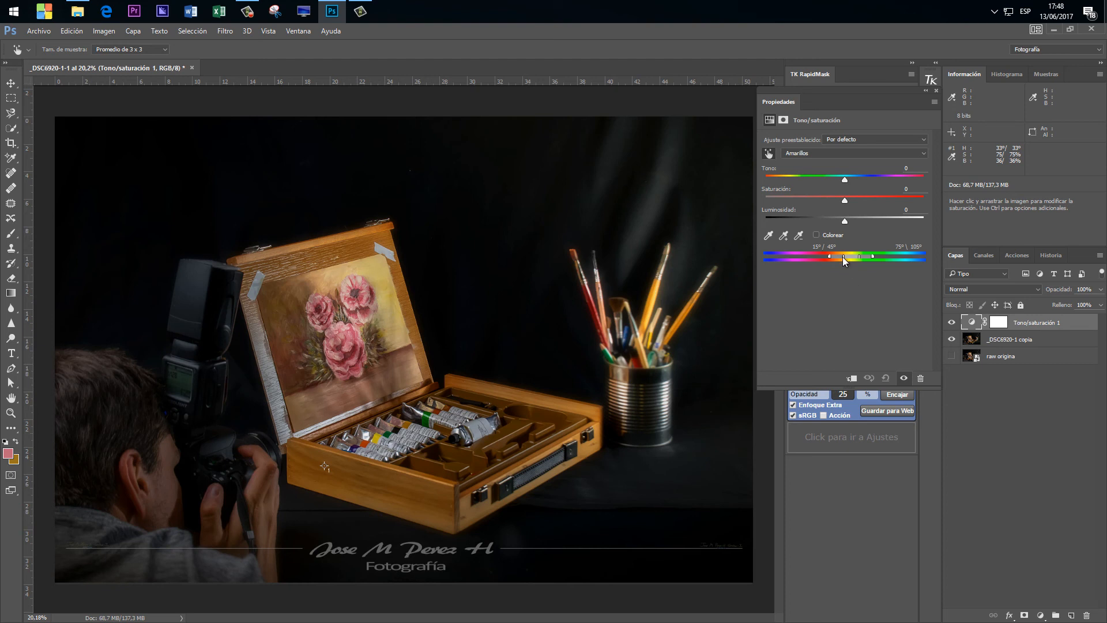
left_click_drag(844, 258, 843, 259)
left_click_drag(846, 178, 787, 222)
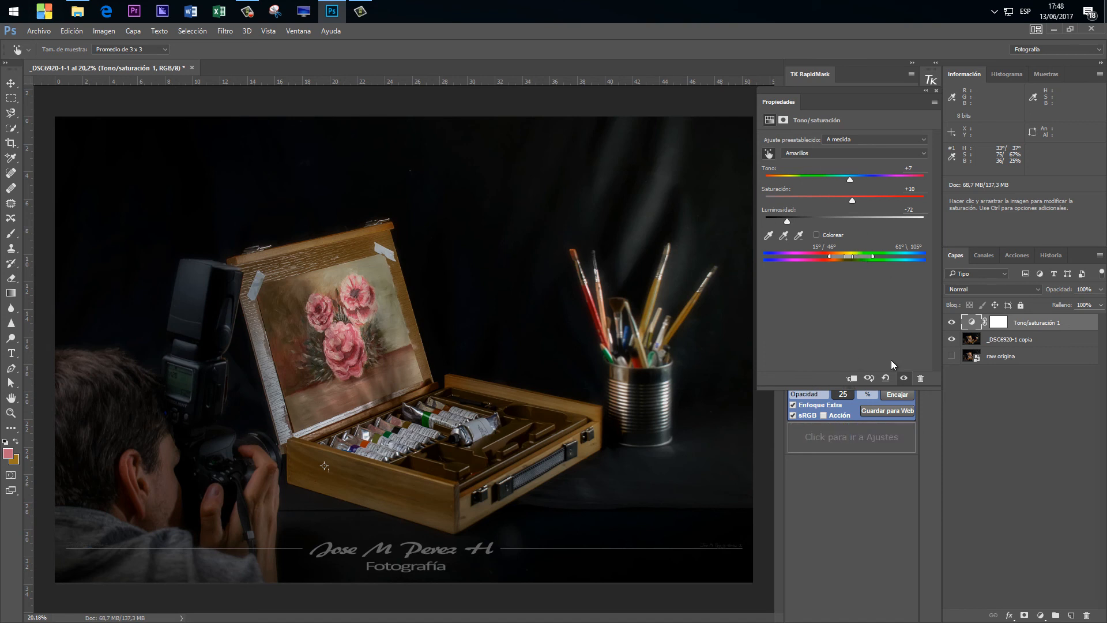
left_click(885, 378)
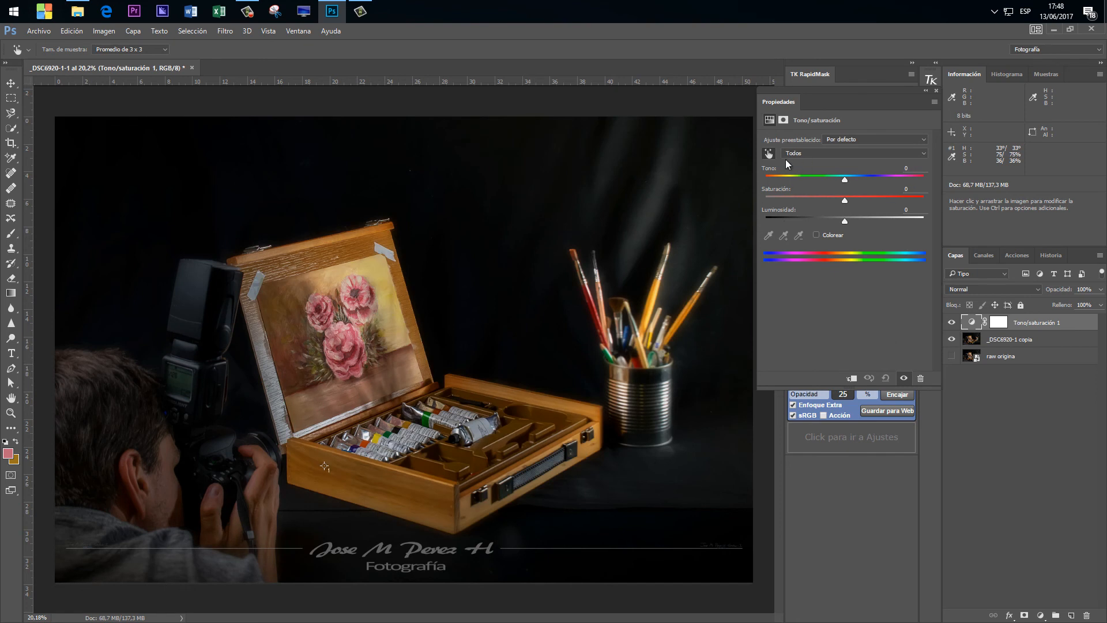
Reactivate the on-image adjustment tool and sample the yellow background of the flower painting to target the Amarillos range.
left_click(769, 154)
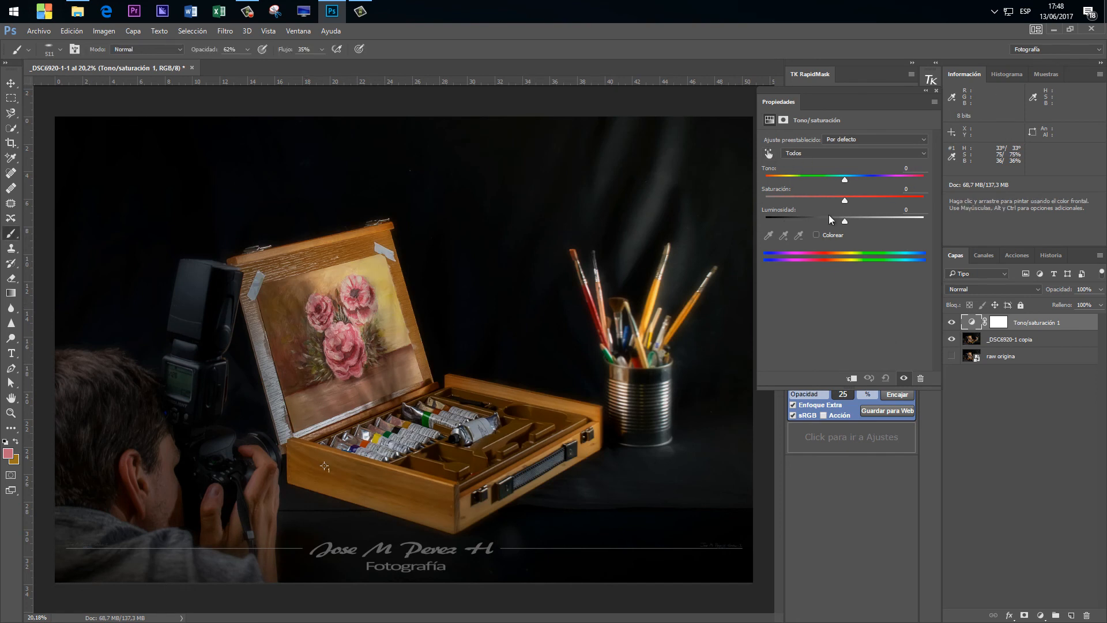
left_click(769, 153)
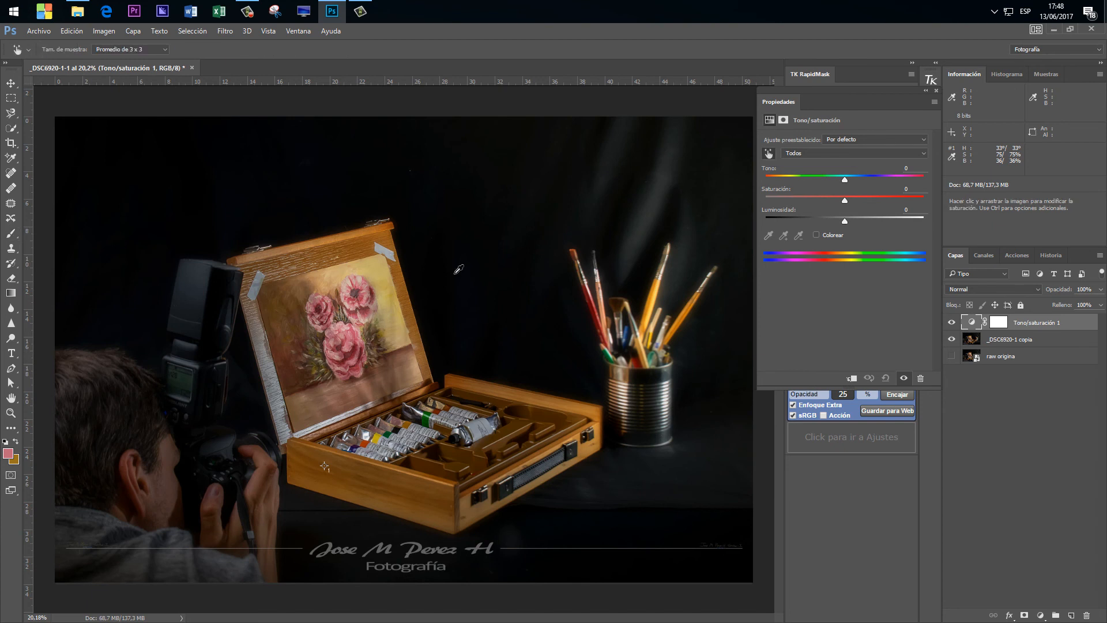
left_click(373, 264)
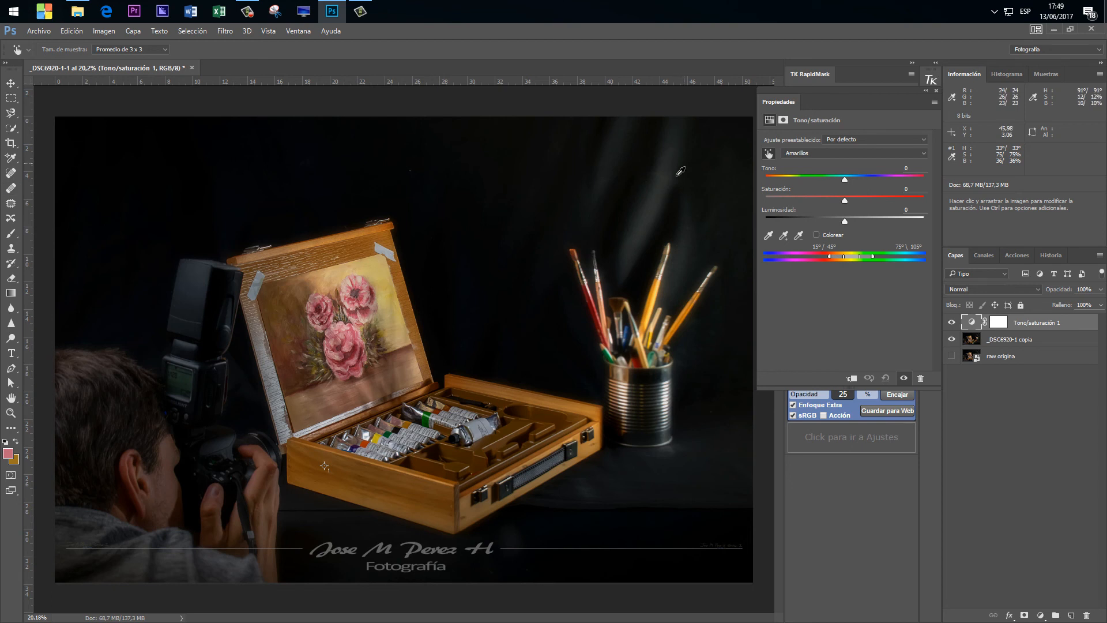
Place a second colour sampler on the front of the wooden box and display its readout as Color HSB.
left_click(10, 160)
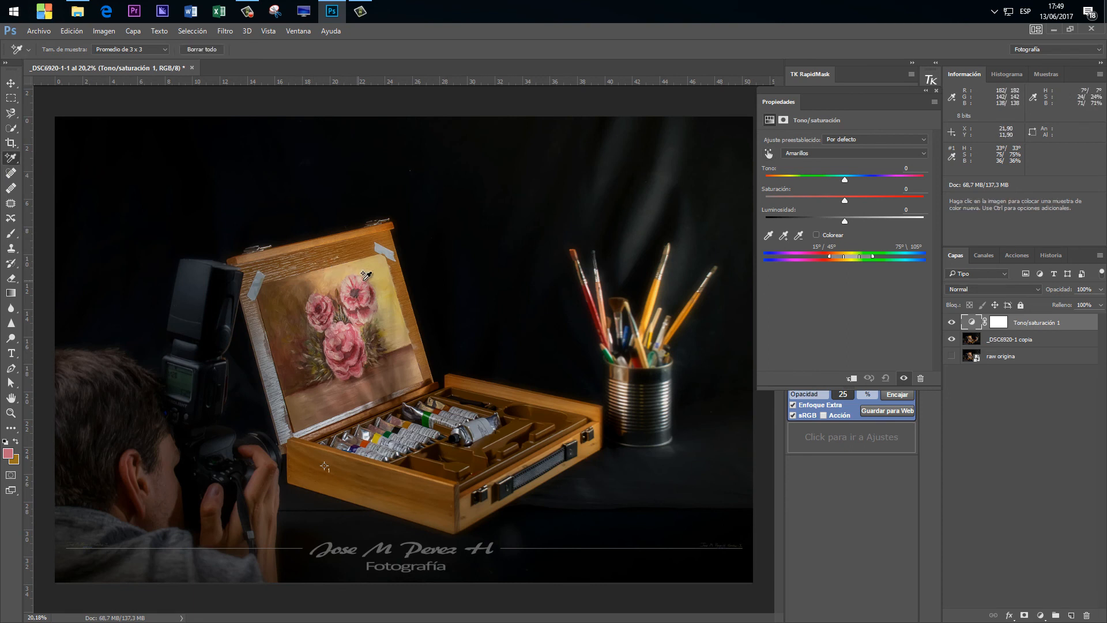
left_click(353, 480)
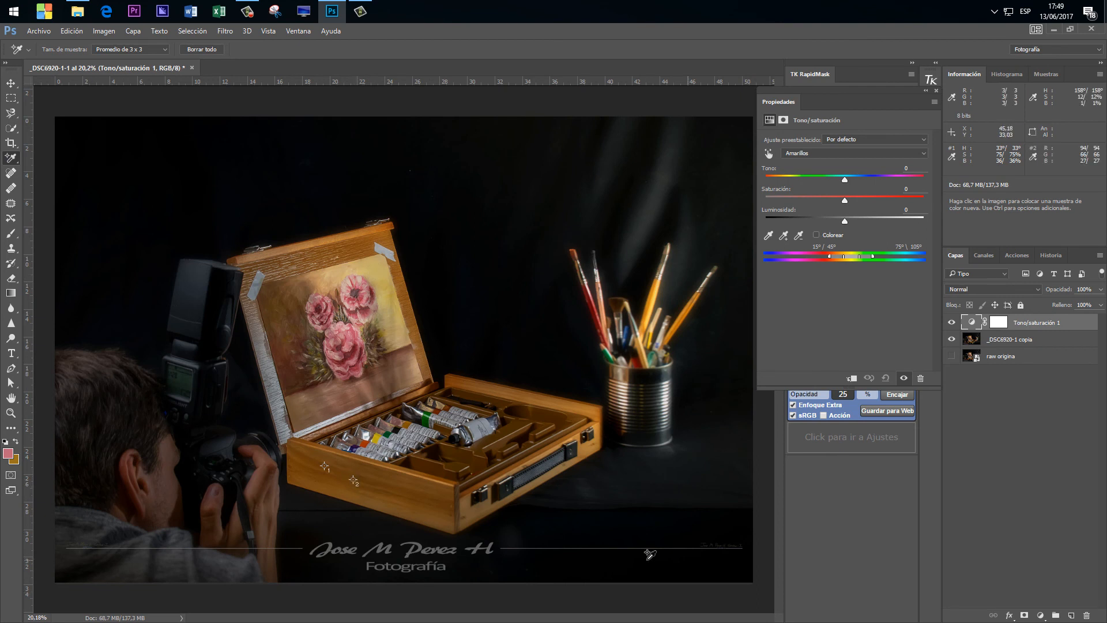
left_click(1033, 158)
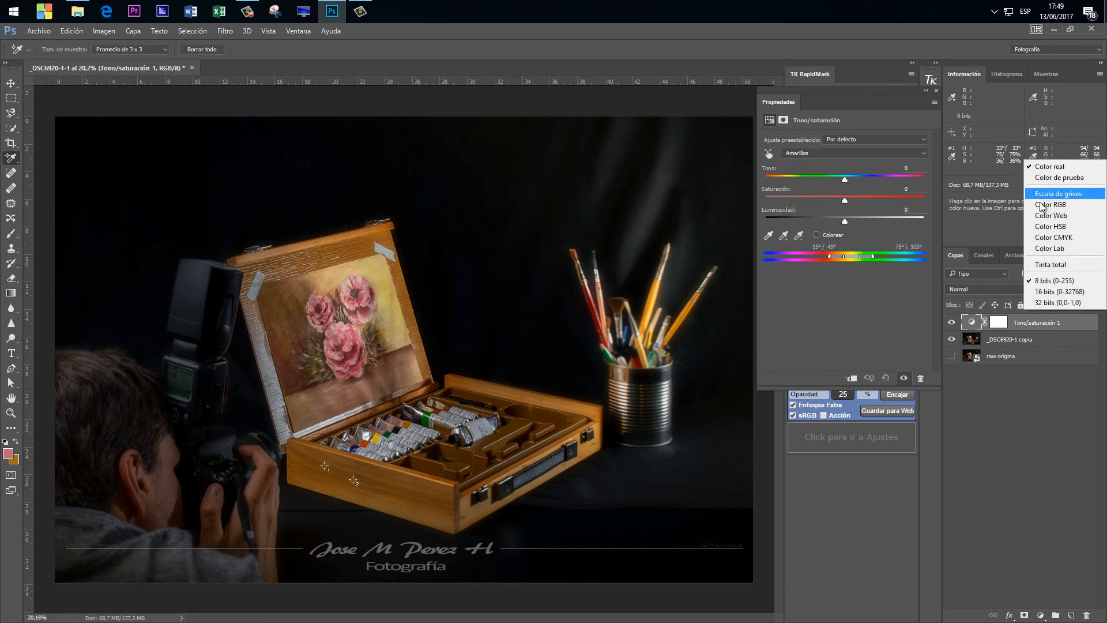
left_click(1043, 227)
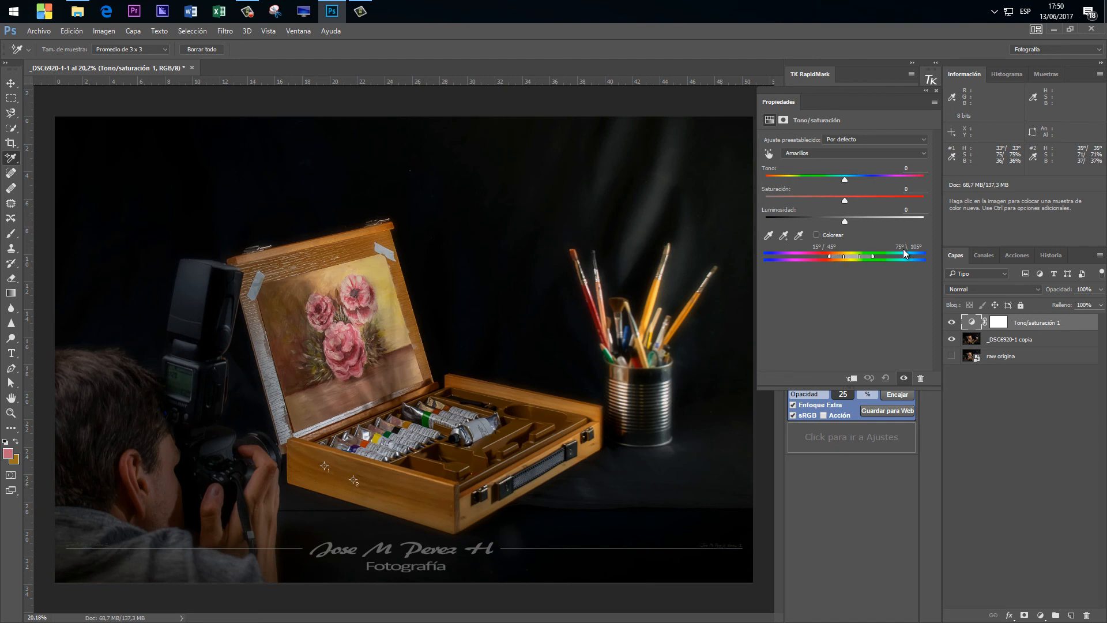
Adjust the Amarillos range to 0°/31° and 50°\70°, and set Tono -15, Saturación -8 and Luminosidad +16.
left_click_drag(859, 256, 862, 257)
left_click_drag(873, 256, 866, 256)
left_click(845, 180)
mouse_move(846, 180)
left_mouse_down()
mouse_move(867, 179)
mouse_move(824, 179)
mouse_move(838, 217)
mouse_move(853, 216)
left_mouse_up()
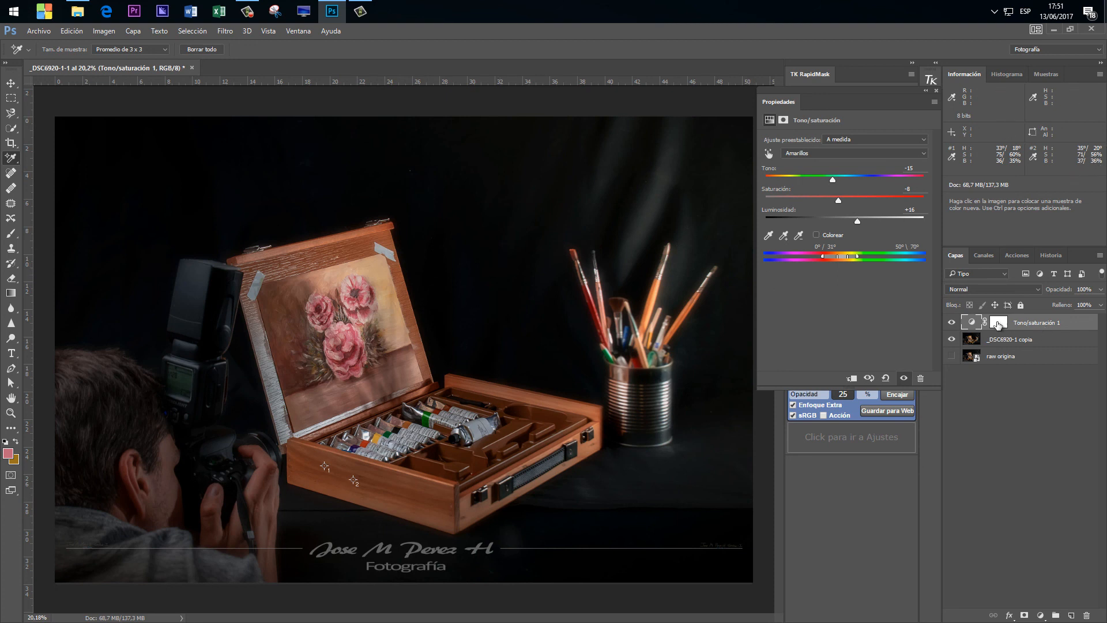
Compare the wooden box's colour with the Tono/saturación layer hidden and shown.
left_click(952, 323)
left_click(951, 323)
left_click(951, 322)
left_click(951, 322)
Set the Tono/saturación layer's blend mode to Multiplicar, and reset its adjustment before raising Luminosidad to +75.
left_click(1006, 290)
left_click(992, 327)
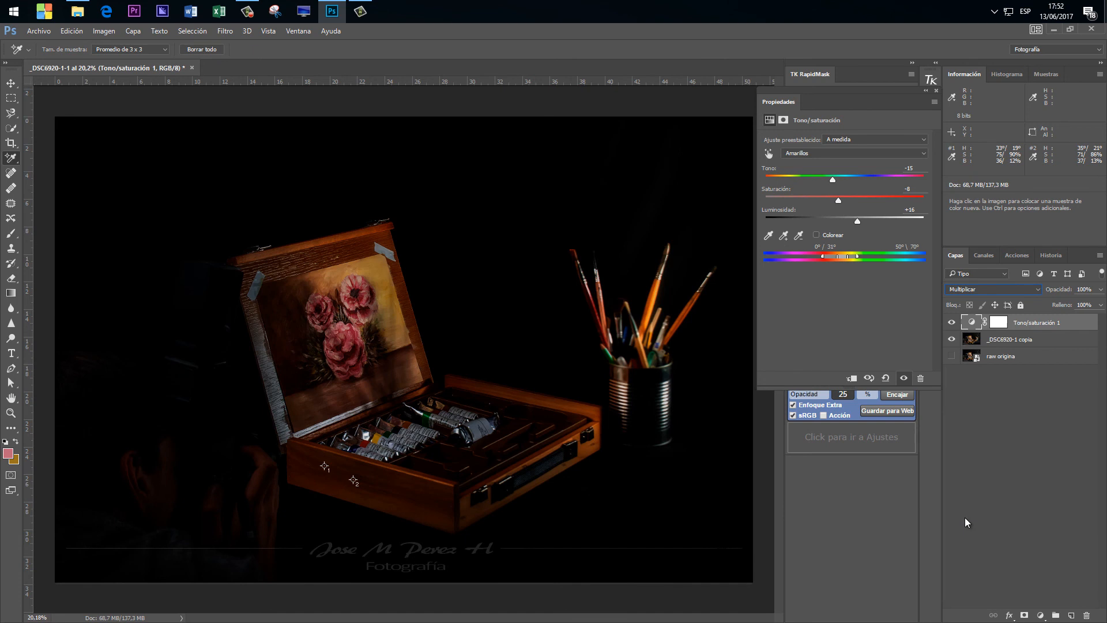
left_click(886, 378)
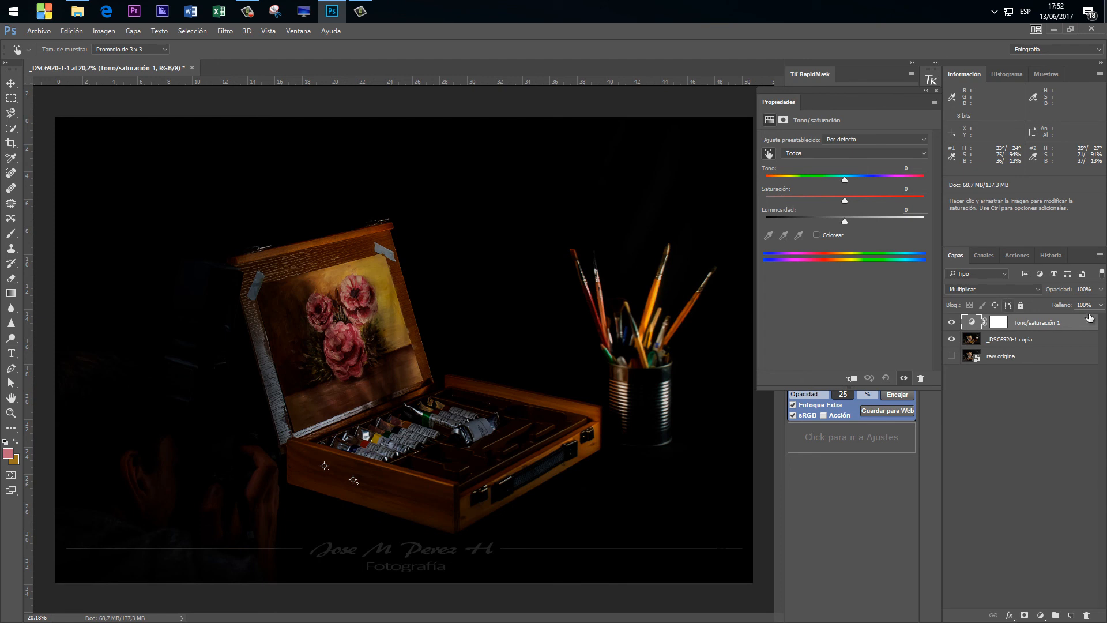
left_click_drag(845, 220, 904, 221)
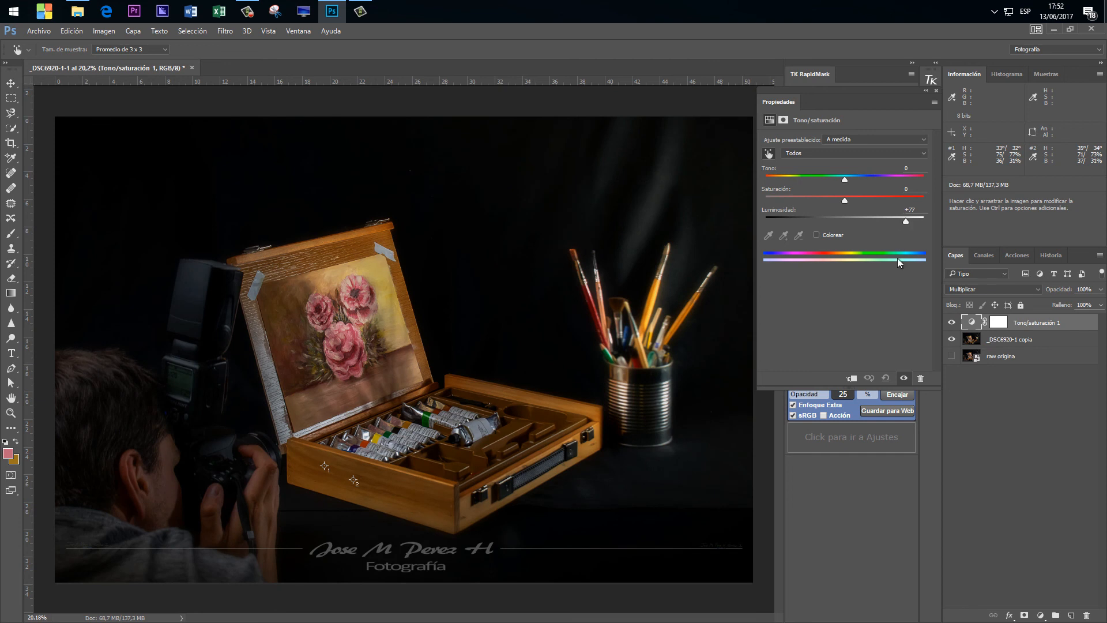
Toggle the Tono/saturación layer's visibility repeatedly to examine the effect of Multiplicar with raised Luminosidad on the photo.
left_click(951, 323)
left_click(951, 323)
left_click(951, 322)
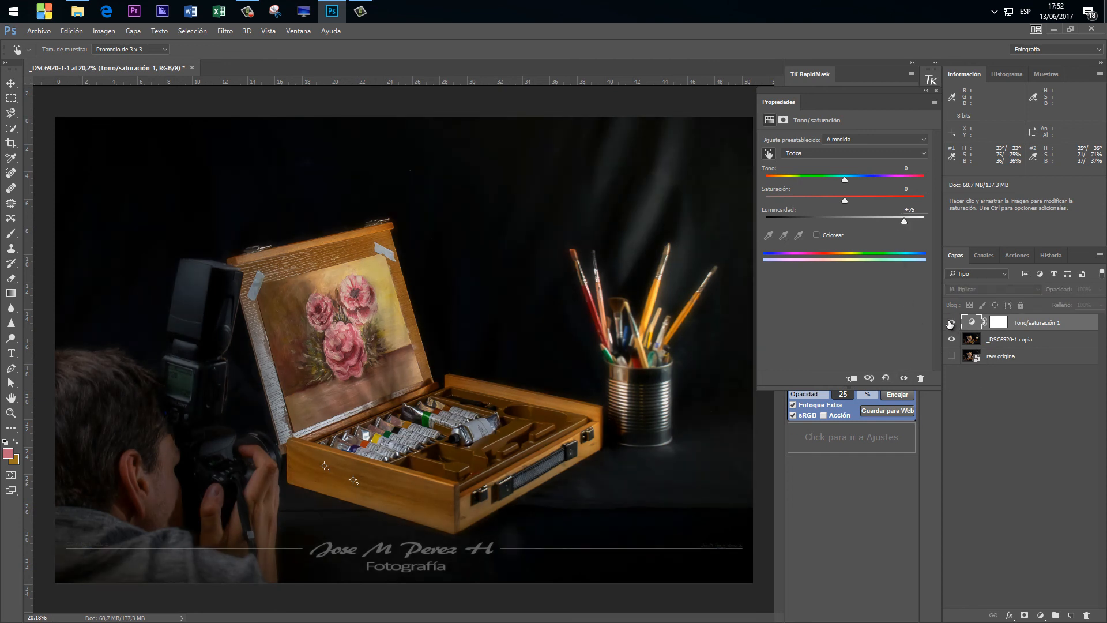
left_click(951, 323)
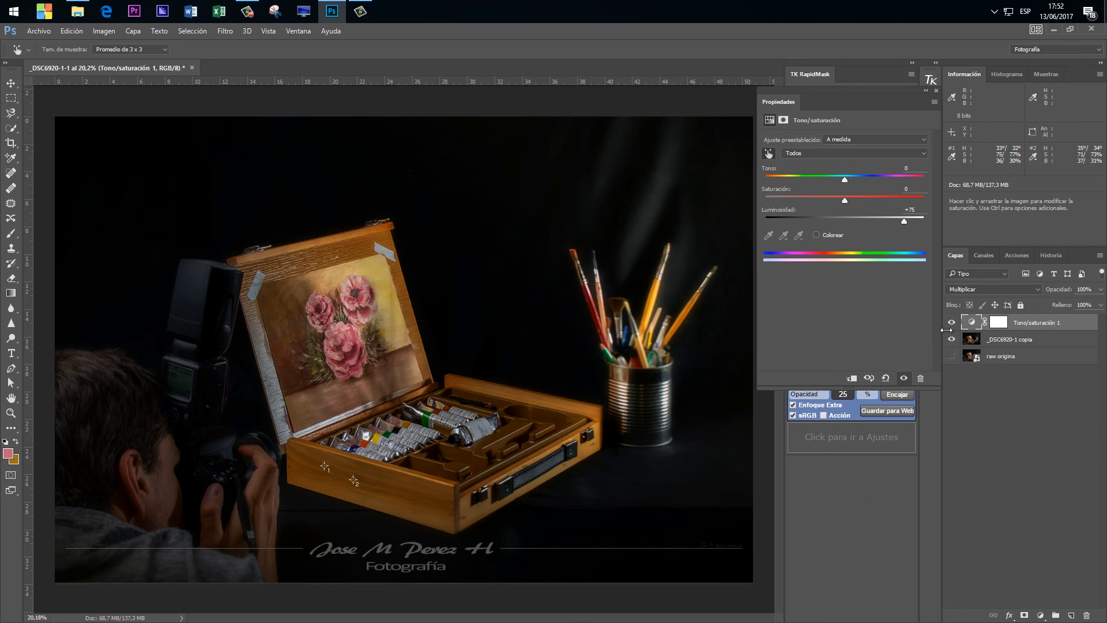
left_click(948, 325)
left_click(948, 325)
left_click(950, 323)
left_click(950, 323)
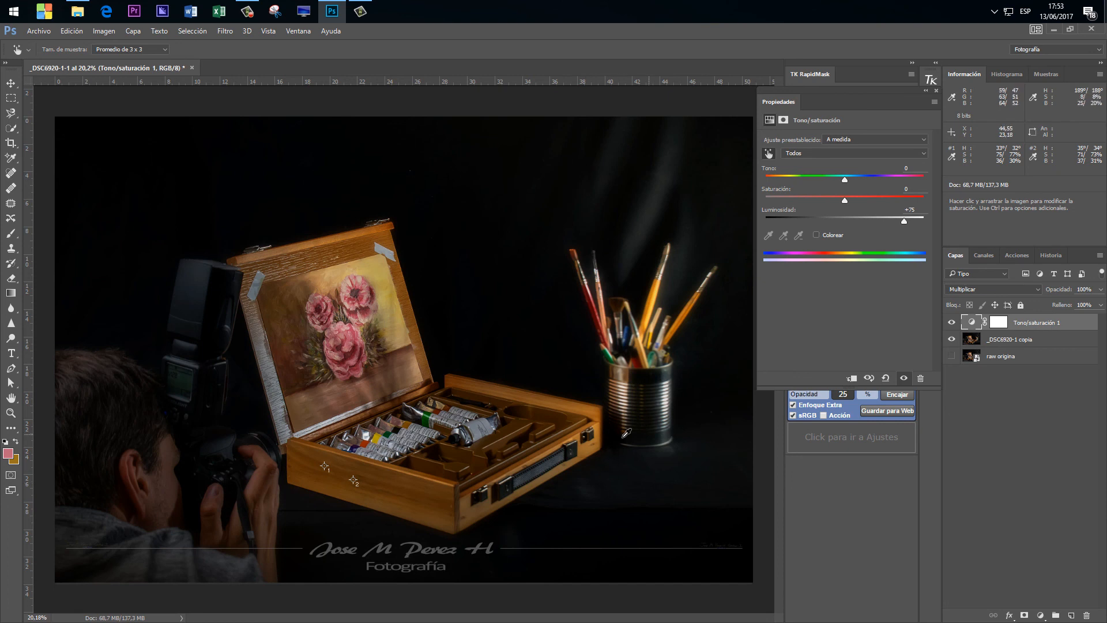
left_click(950, 323)
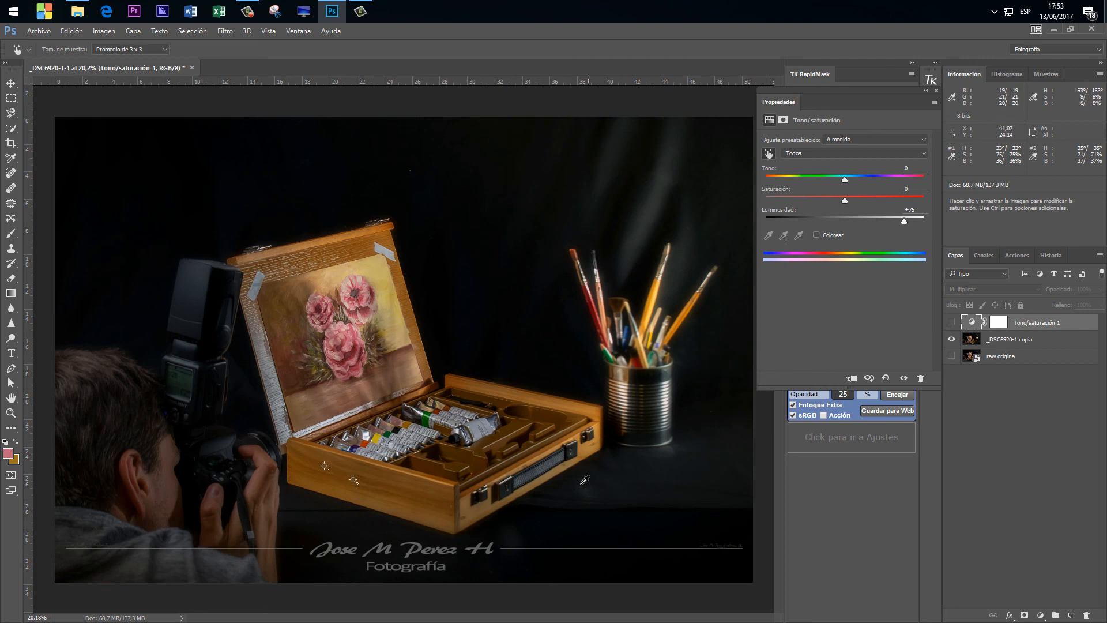
left_click(952, 323)
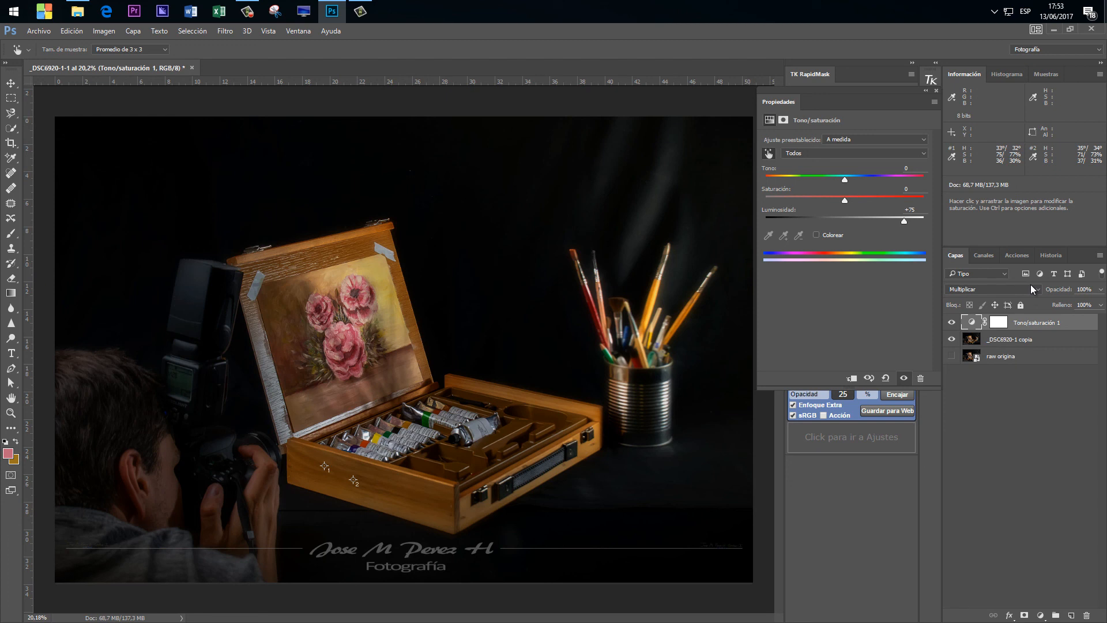
Change the layer's blend mode to Trama, lower Luminosidad to -75 and compare the effect with the original photo.
left_click(983, 288)
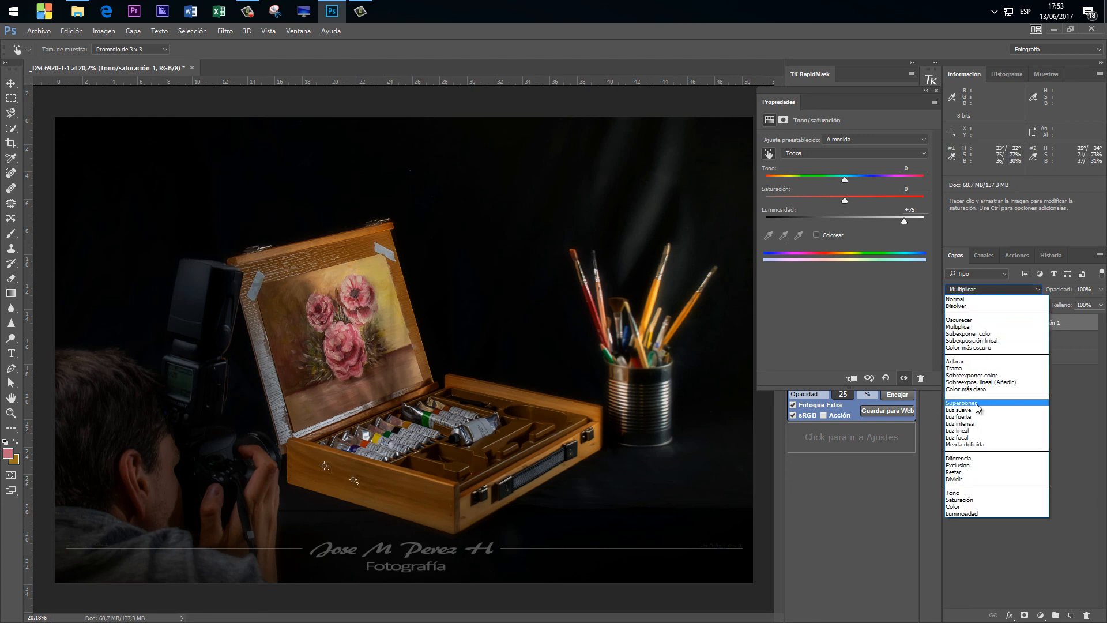
left_click(966, 368)
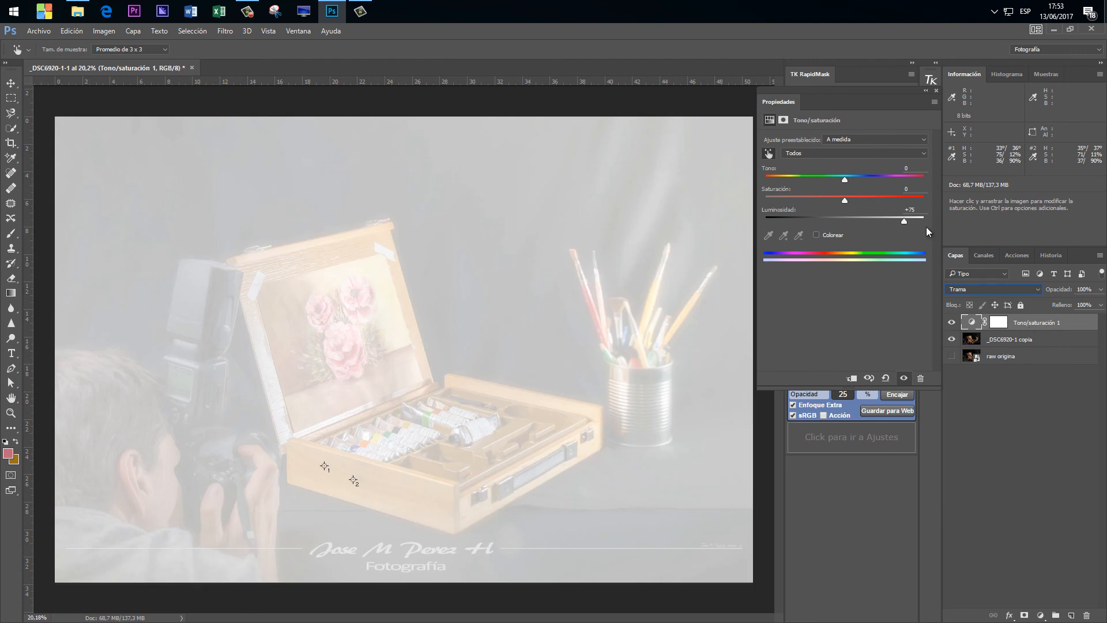
left_click_drag(903, 221, 784, 220)
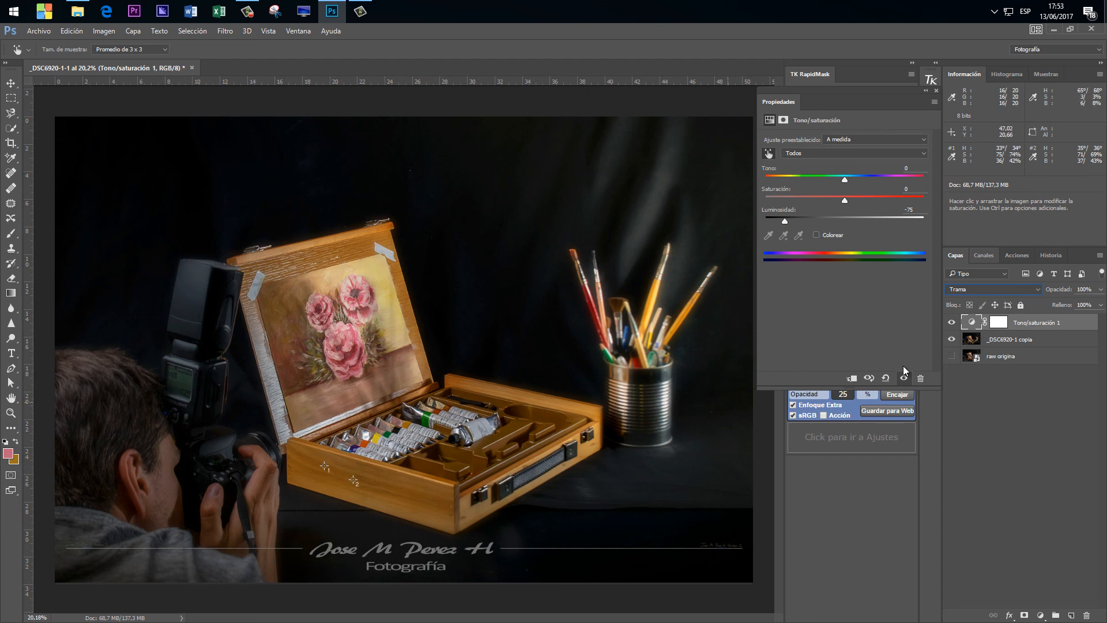
left_click(952, 323)
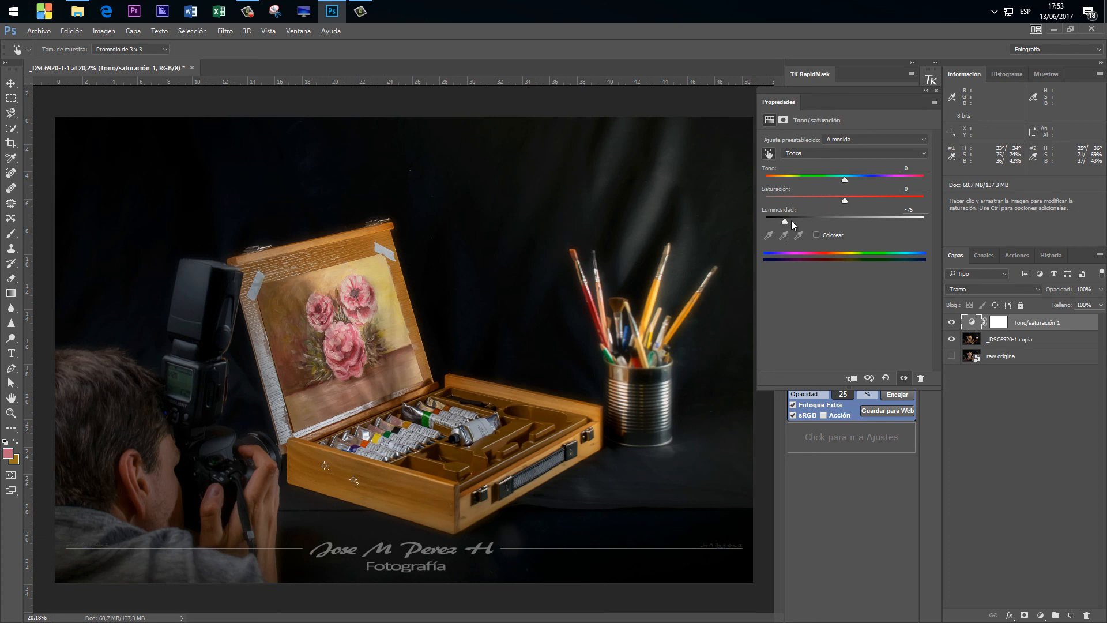
Switch the layer's blend mode to Luminosidad, reset the adjustment, and try Saturación +96 and +100 before setting it to +71.
left_click(972, 292)
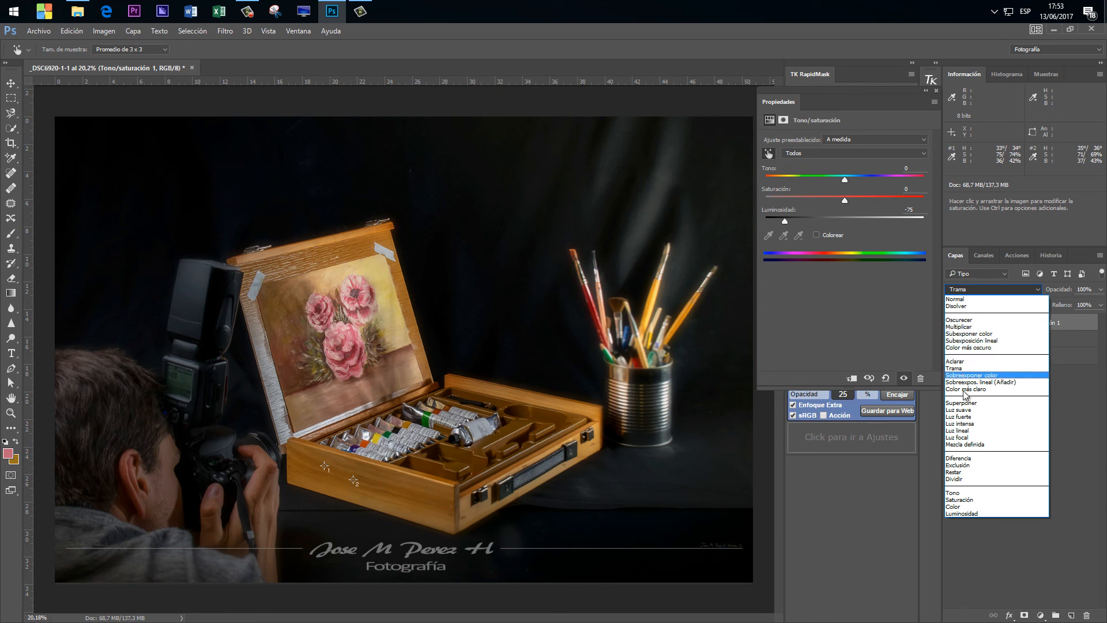
left_click(973, 514)
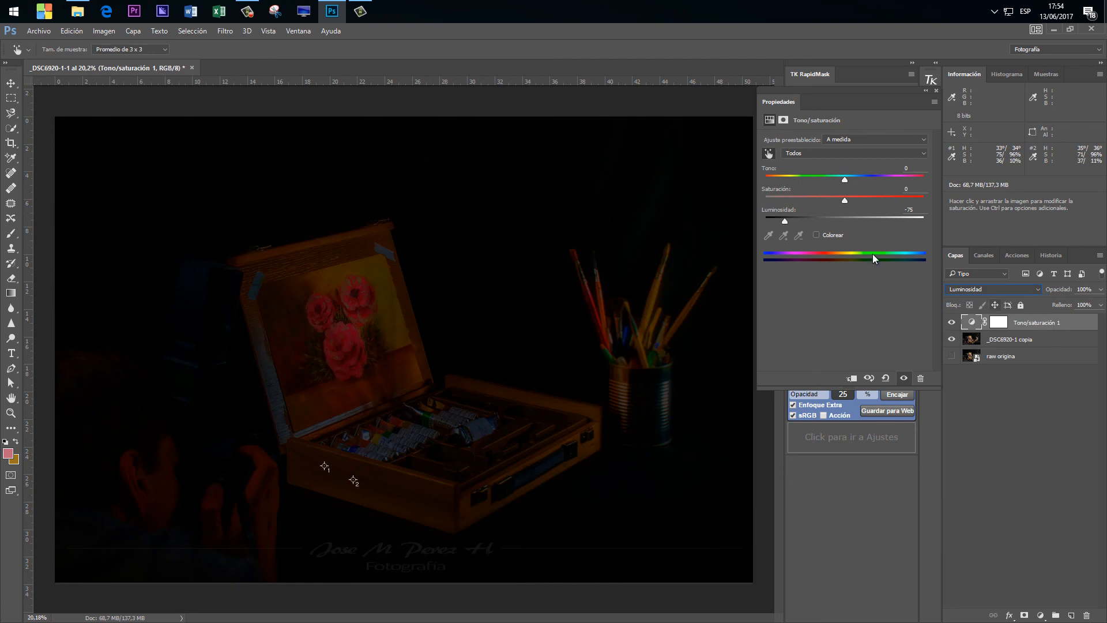
left_click(885, 377)
left_click_drag(845, 204, 921, 202)
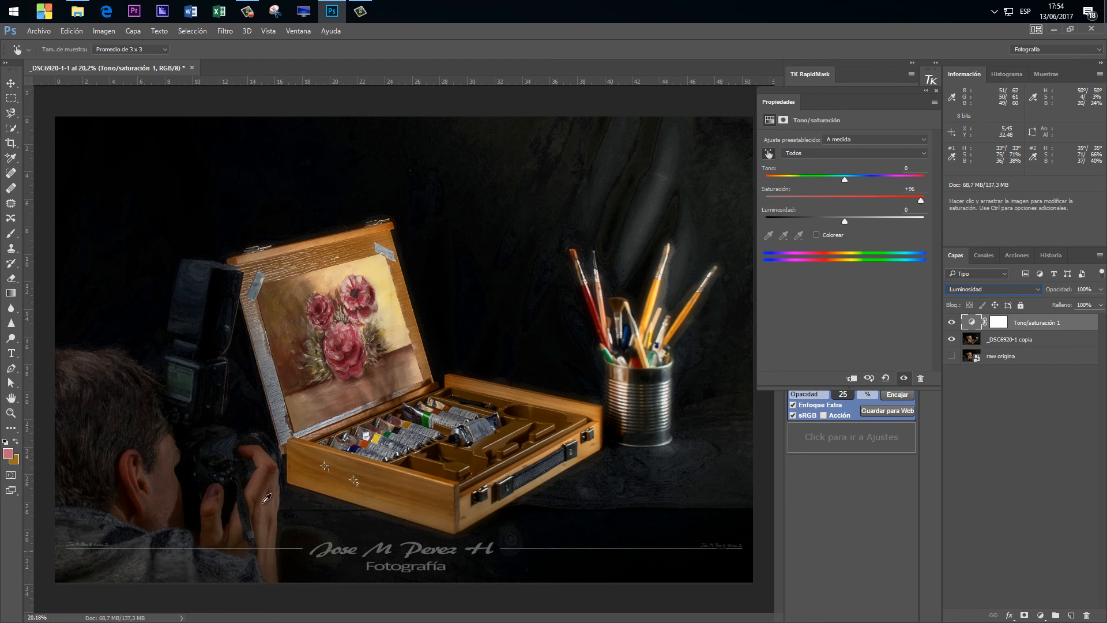
mouse_move(922, 199)
left_mouse_down()
mouse_move(825, 200)
mouse_move(902, 198)
left_mouse_up()
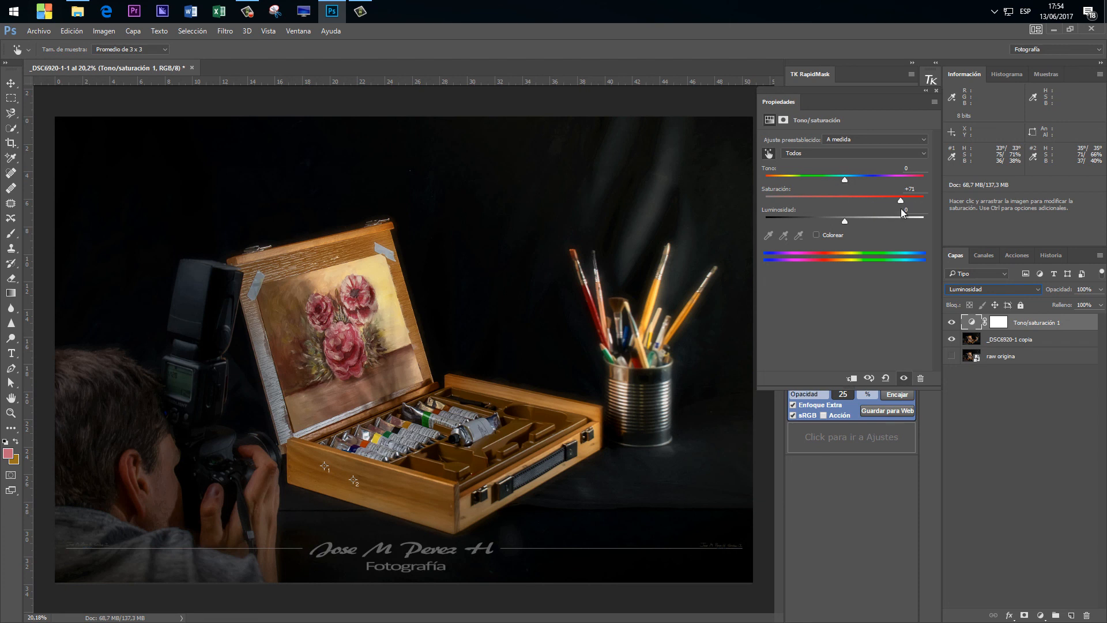
left_click_drag(900, 201, 935, 203)
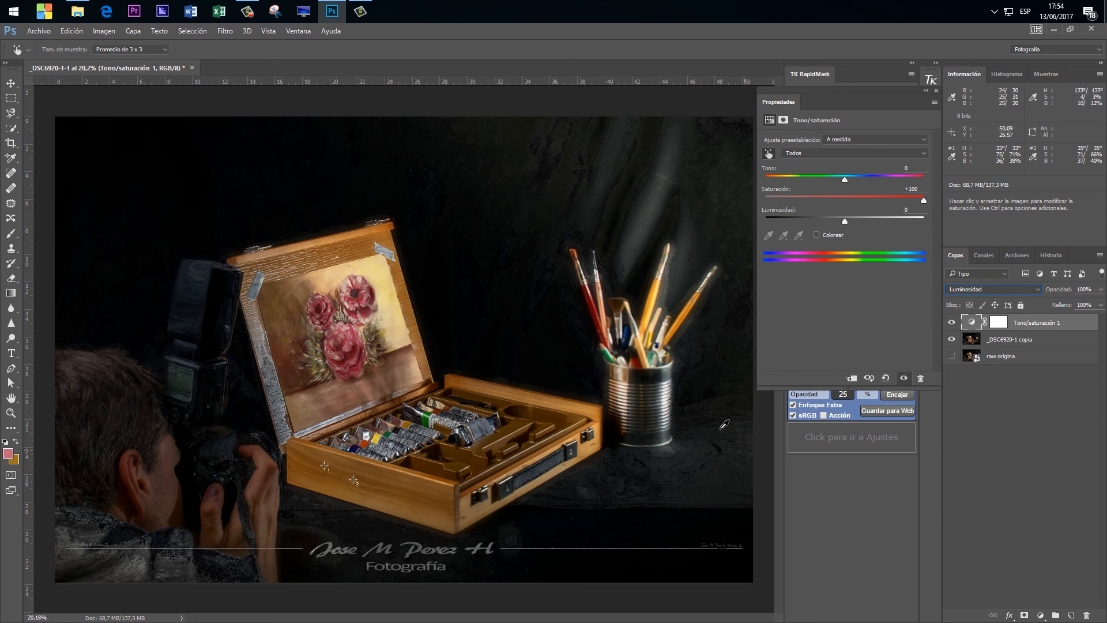
left_click_drag(925, 199, 901, 200)
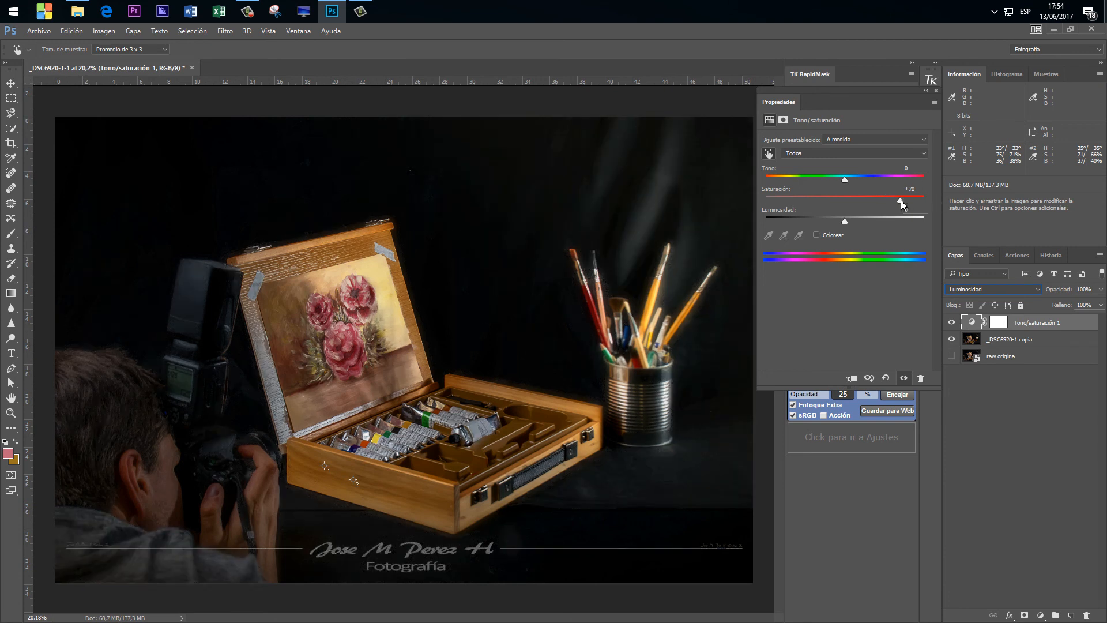
Compare the photo with and without the saturation boost blended in Luminosidad mode.
left_click(950, 323)
left_click(951, 324)
left_click(951, 323)
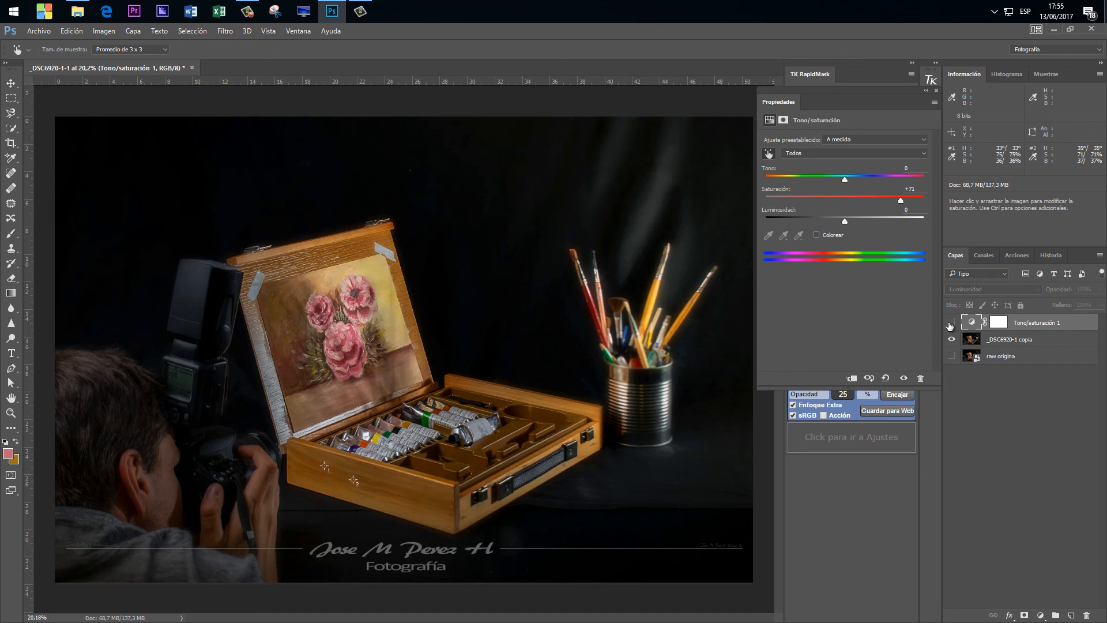
left_click(950, 323)
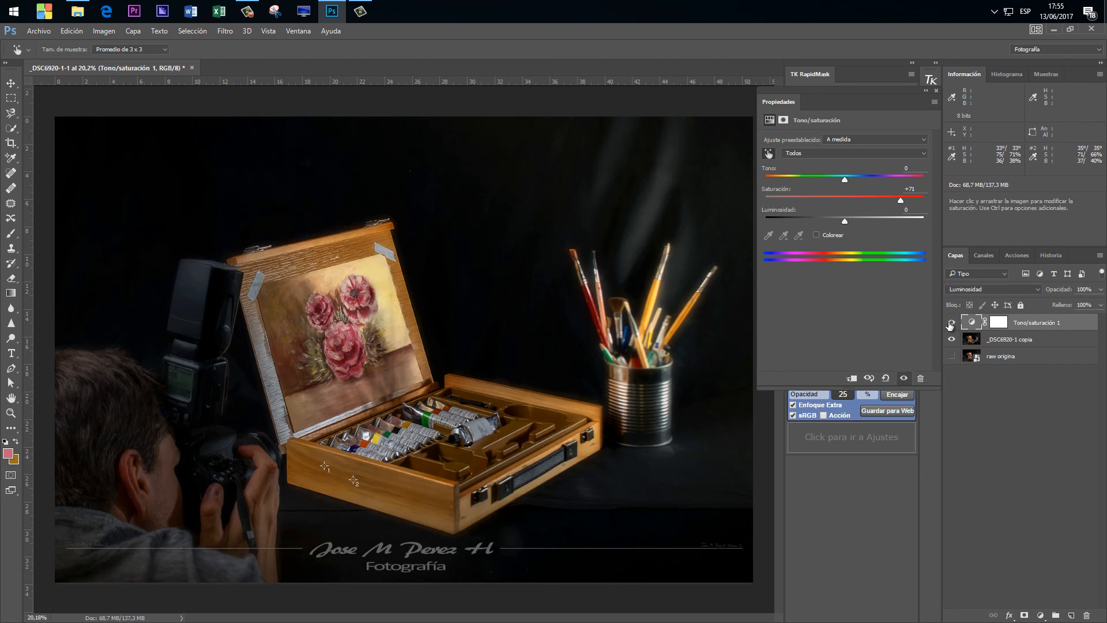
left_click(950, 323)
left_click(951, 323)
Change the Tono/saturación layer's blend mode to Color and reset the adjustment to its defaults.
left_click(979, 291)
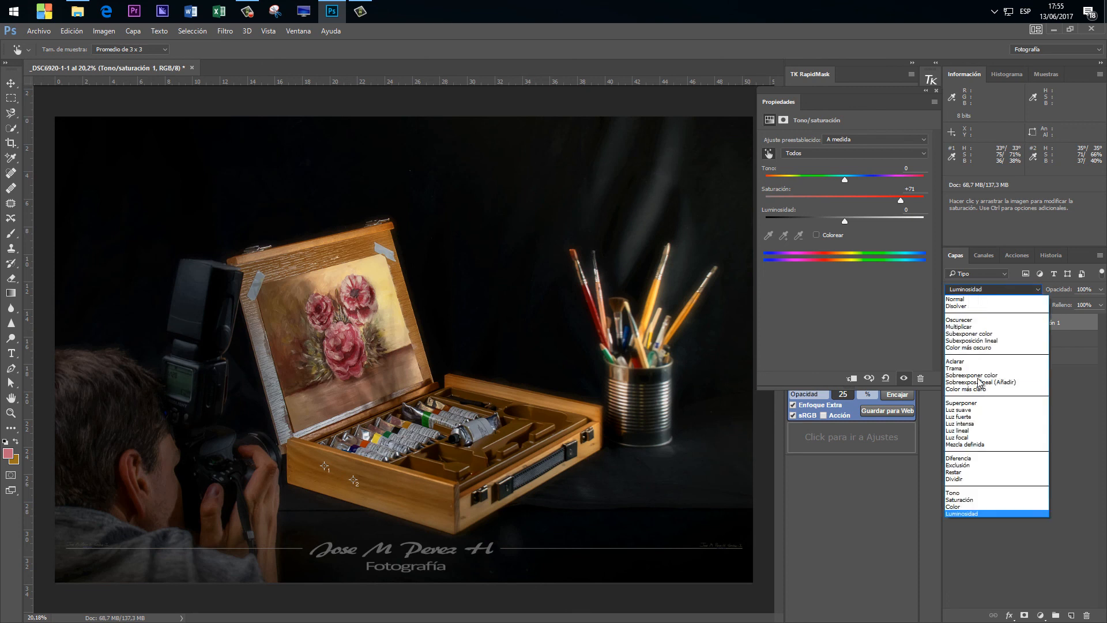
left_click(961, 506)
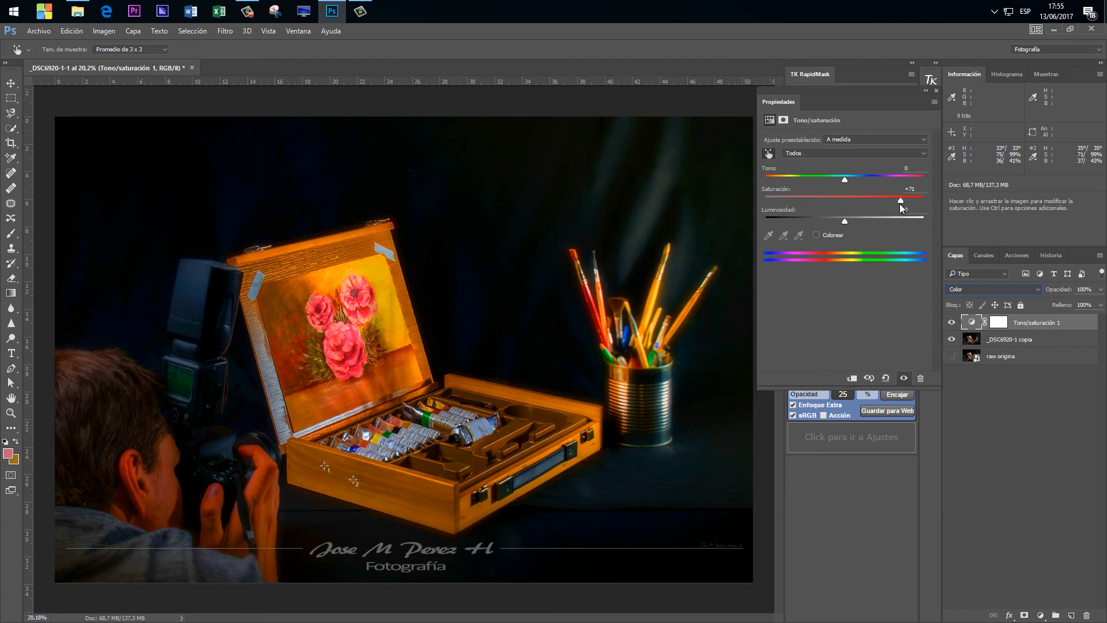
left_click(886, 378)
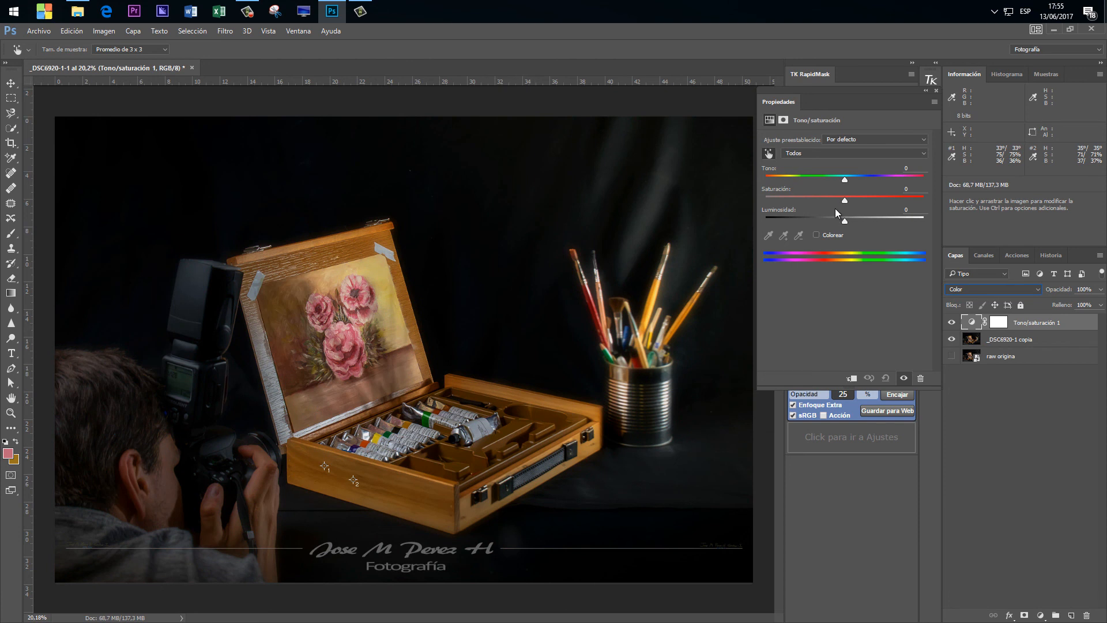
Try Luminosidad at +100 and +9 with the Color blend mode, and set it to -49.
left_click_drag(846, 222, 927, 220)
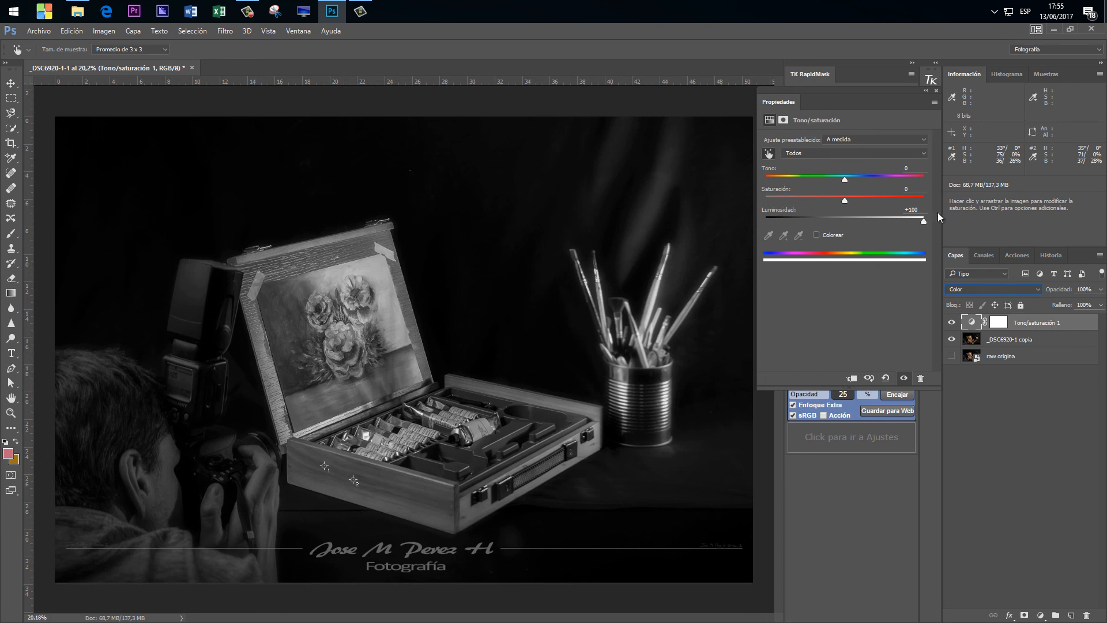
left_click_drag(924, 221, 851, 221)
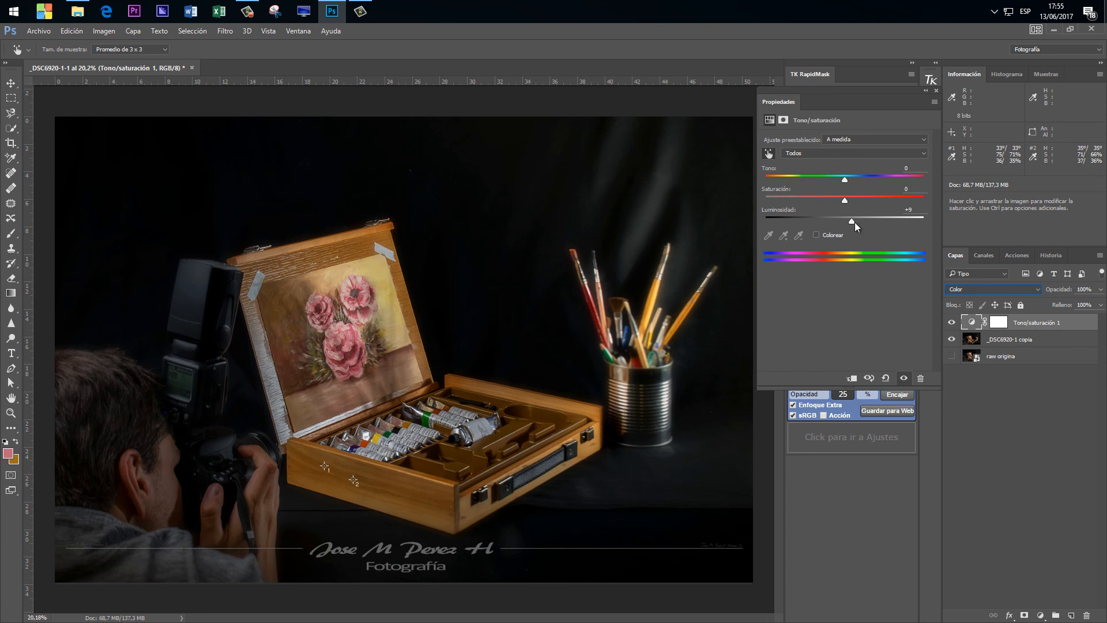
left_click_drag(856, 220, 804, 226)
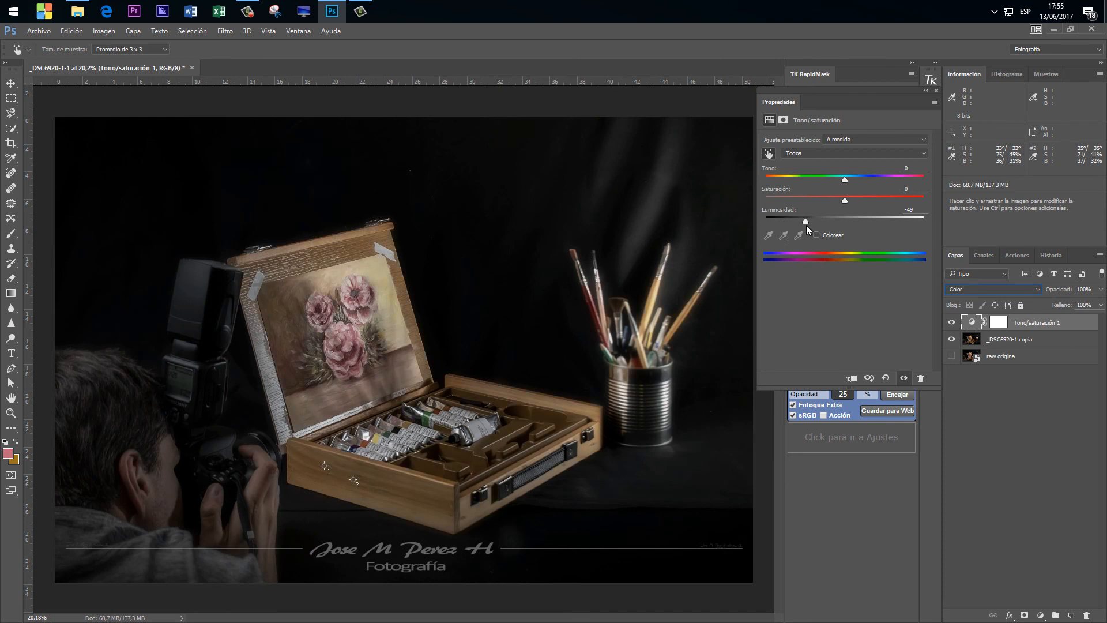